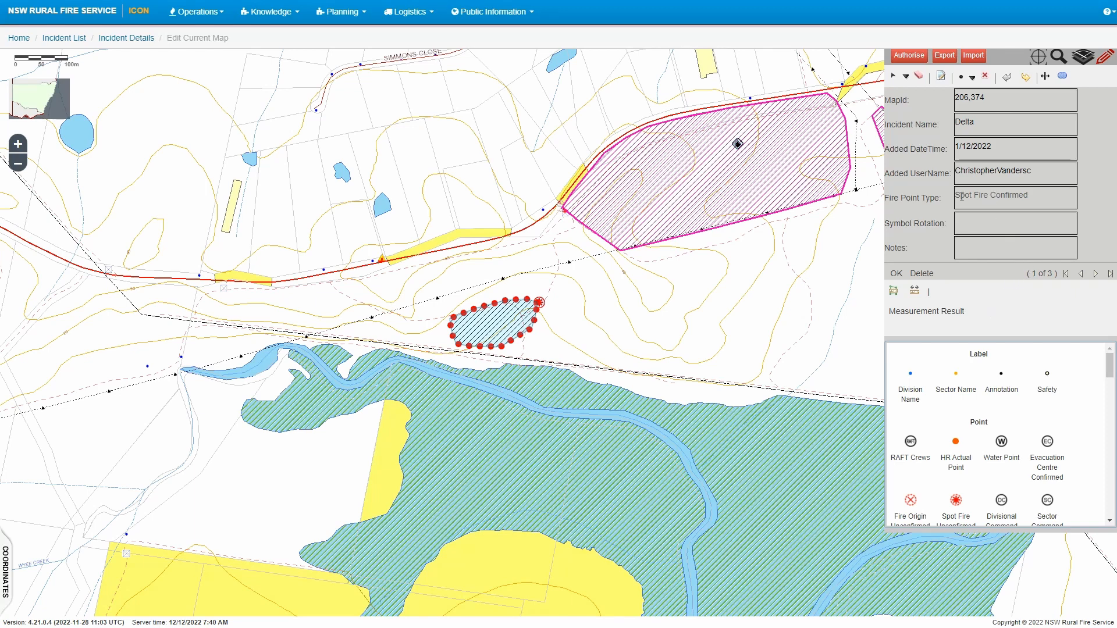
Step through the Spot Fire Confirmed, Fire Edge Going and Burnt Area records, returning to Fire Edge Going (2 of 3)
left_click_drag(1027, 199, 952, 201)
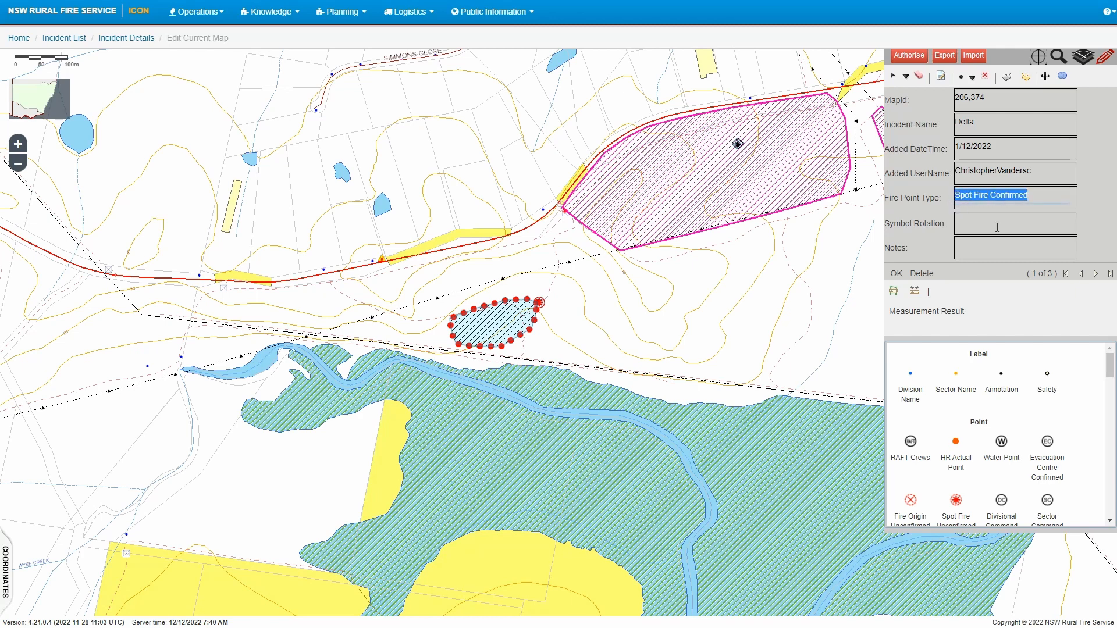
left_click(1096, 274)
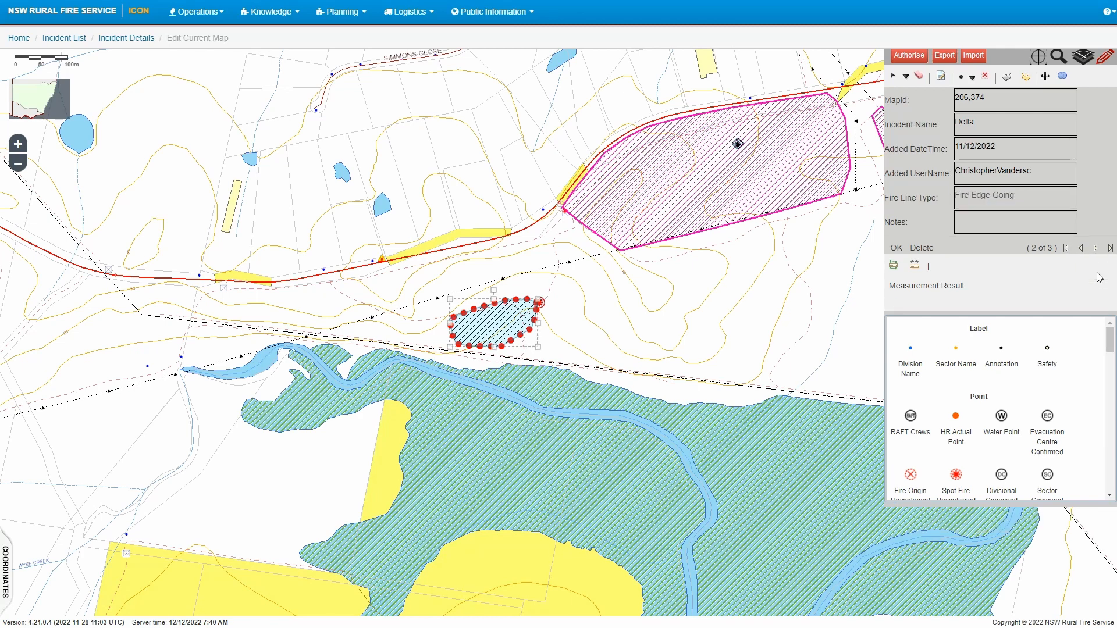
left_click_drag(1020, 190, 954, 201)
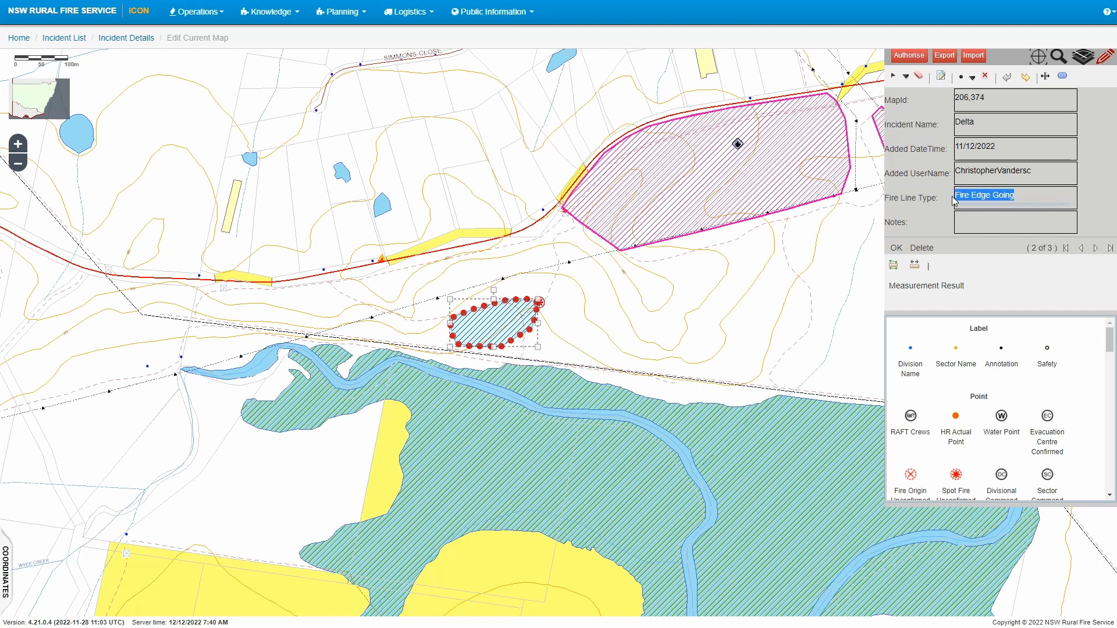
left_click(1096, 249)
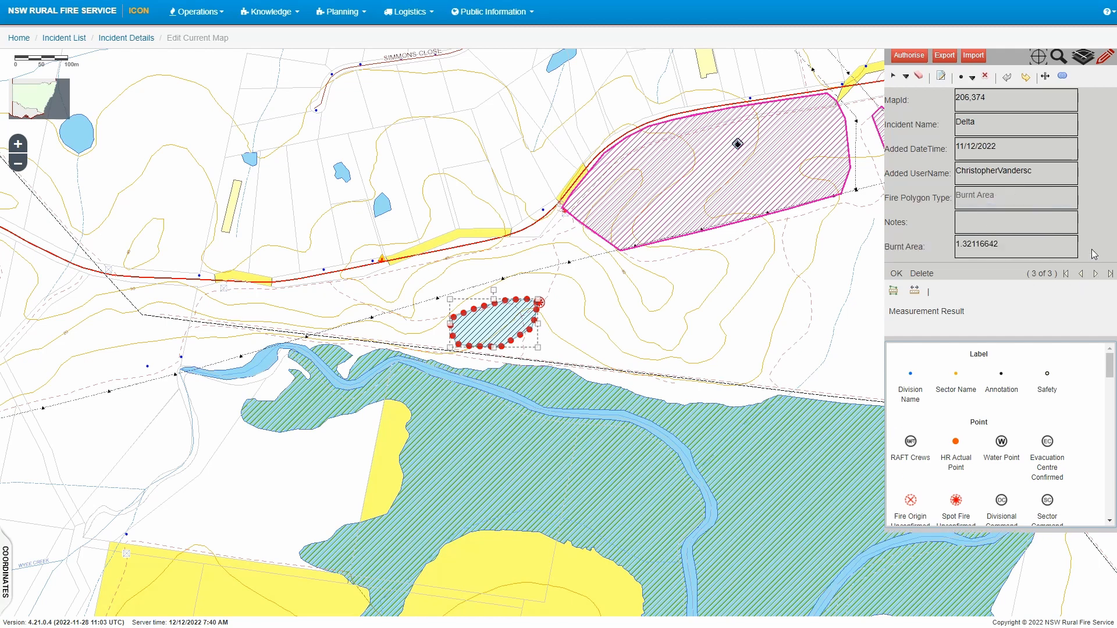
left_click_drag(1003, 198, 948, 194)
left_click(1082, 274)
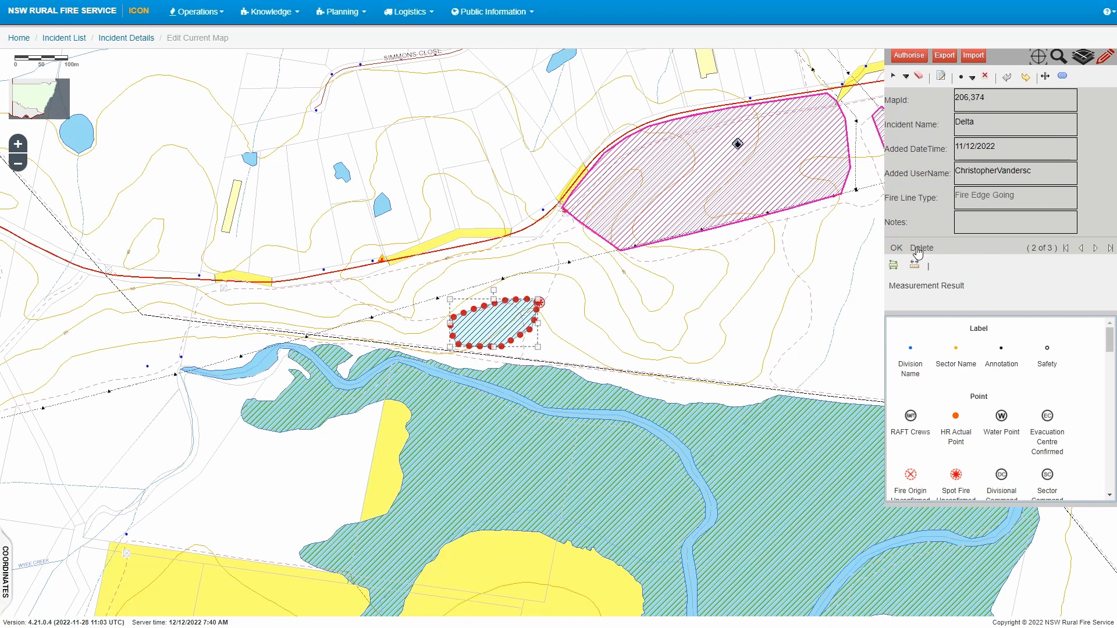
Delete the Fire Edge Going line and pick the Burnt Area polygon type from the palette
left_click(917, 250)
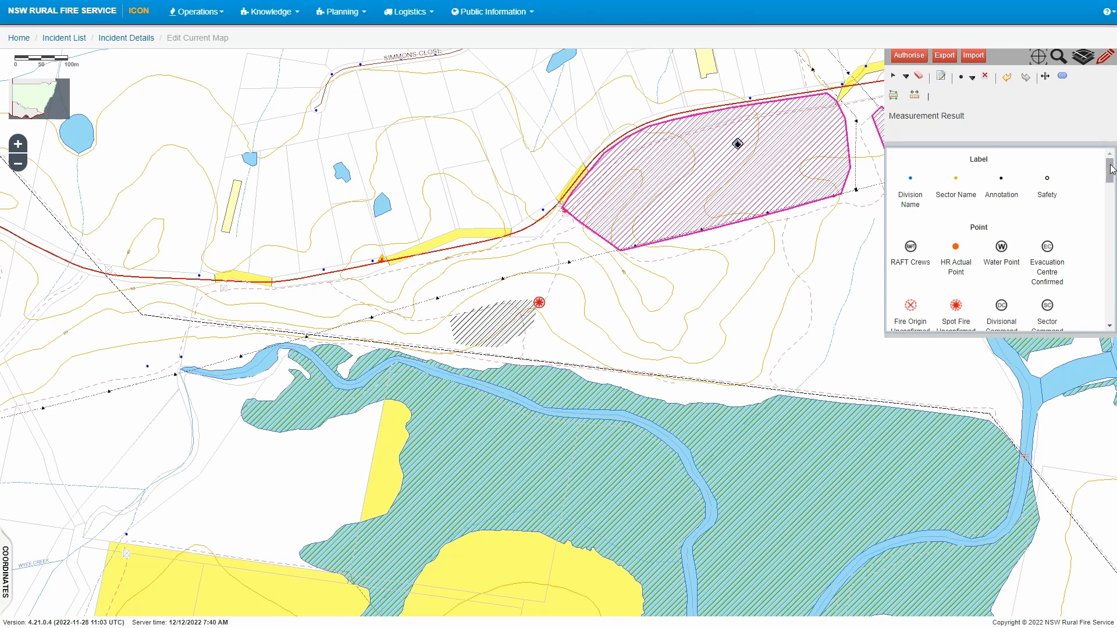
left_click_drag(1111, 171, 1114, 306)
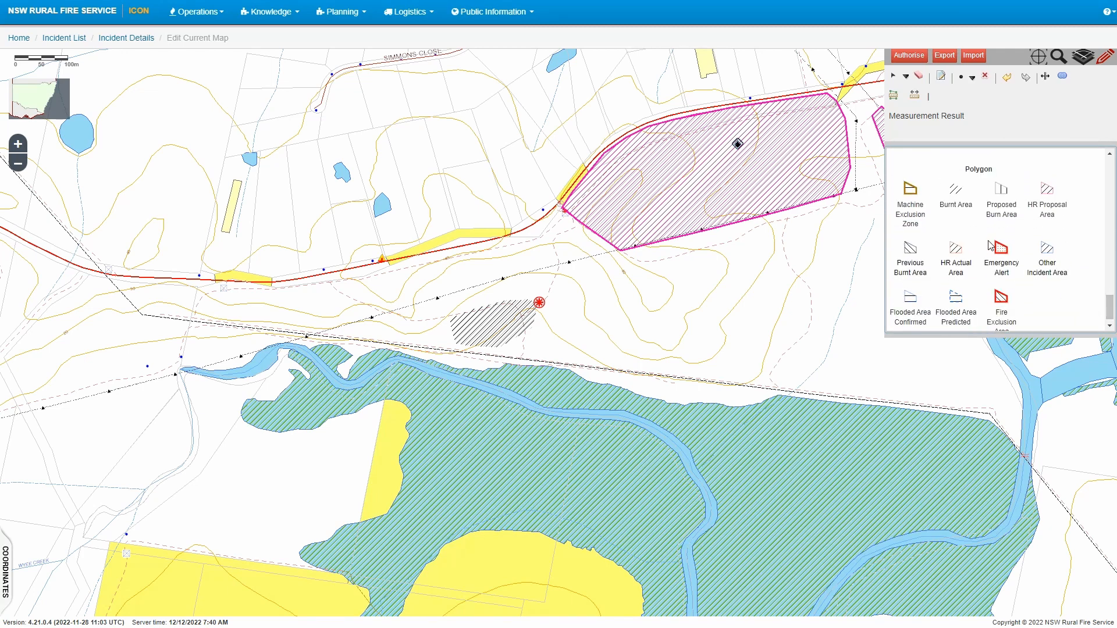
left_click(960, 198)
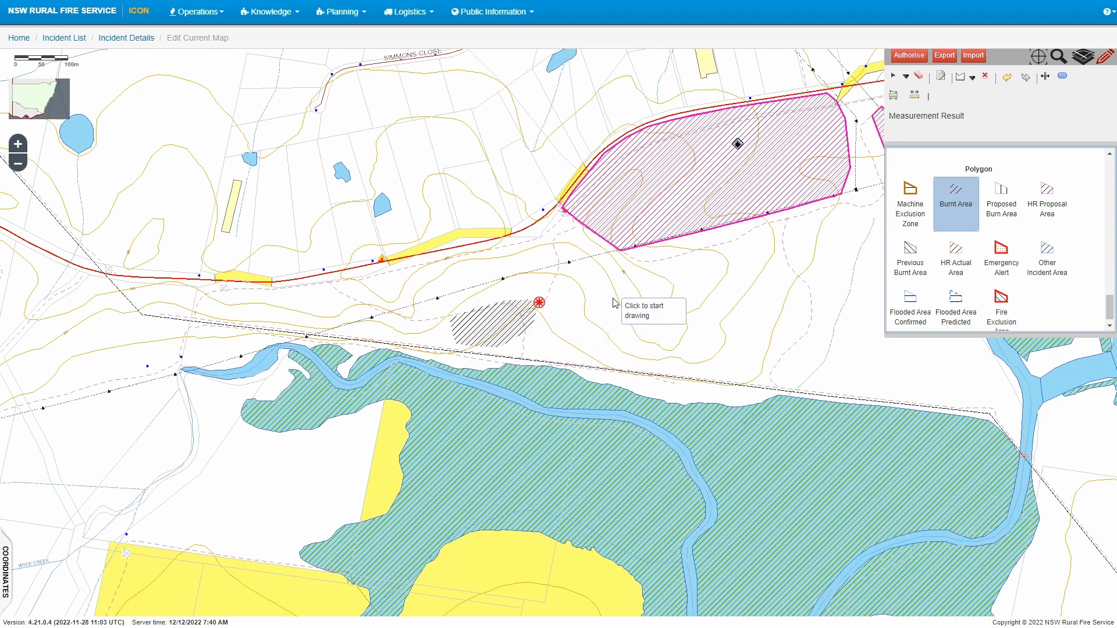
Outline a Burnt Area polygon around the spot fire toward the southeast and save it (area 2.48576094)
left_click(604, 329)
left_click(581, 312)
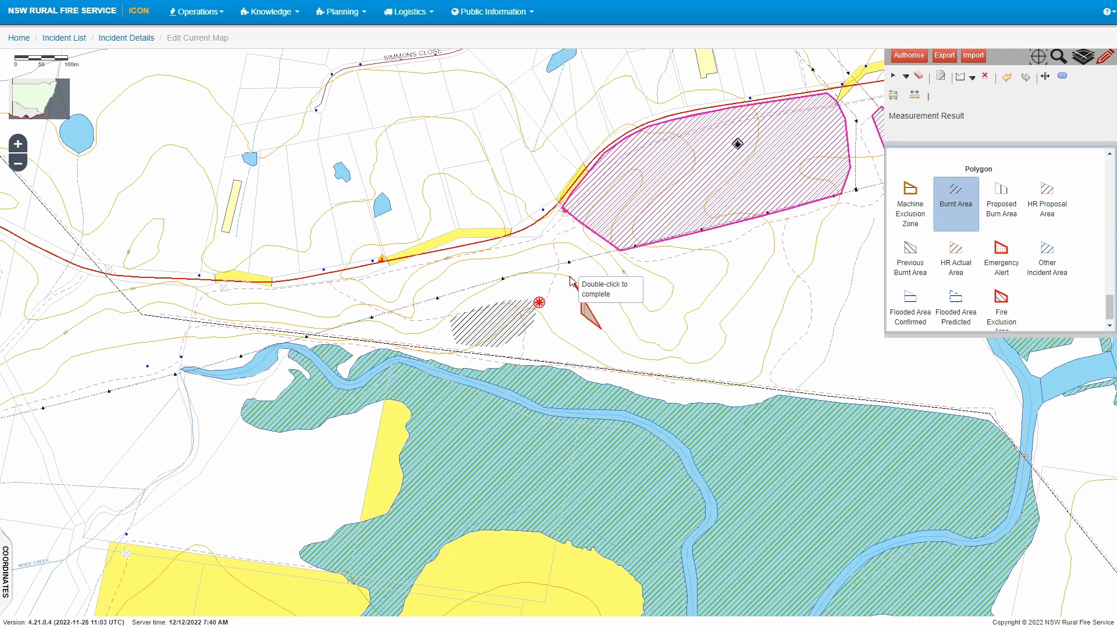
left_click(544, 273)
left_click(519, 274)
left_click(513, 294)
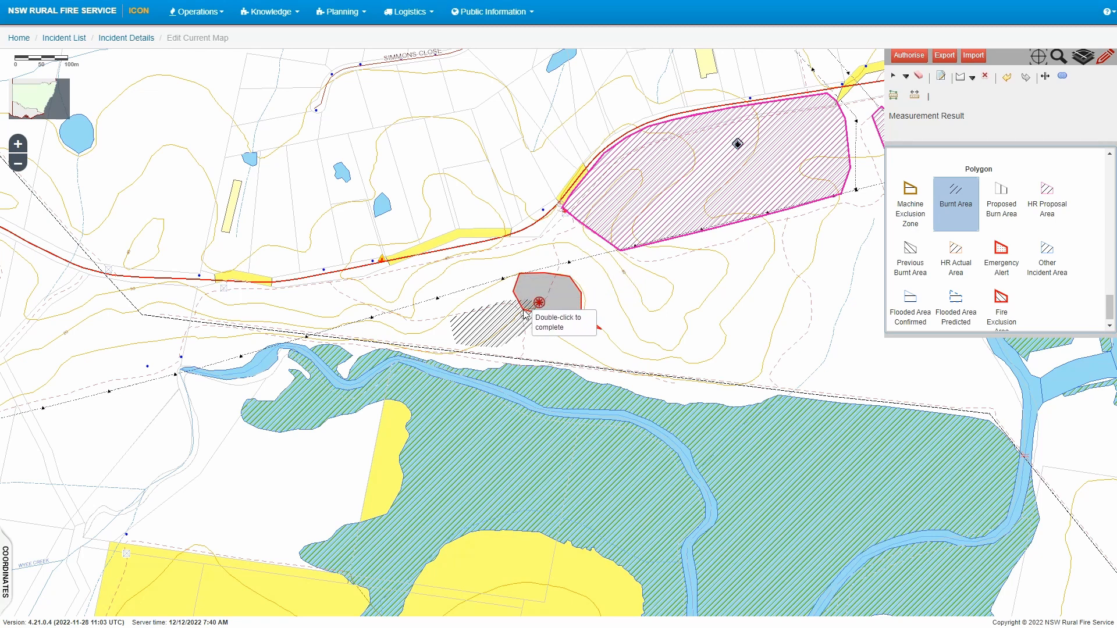
left_click(521, 319)
left_click(535, 339)
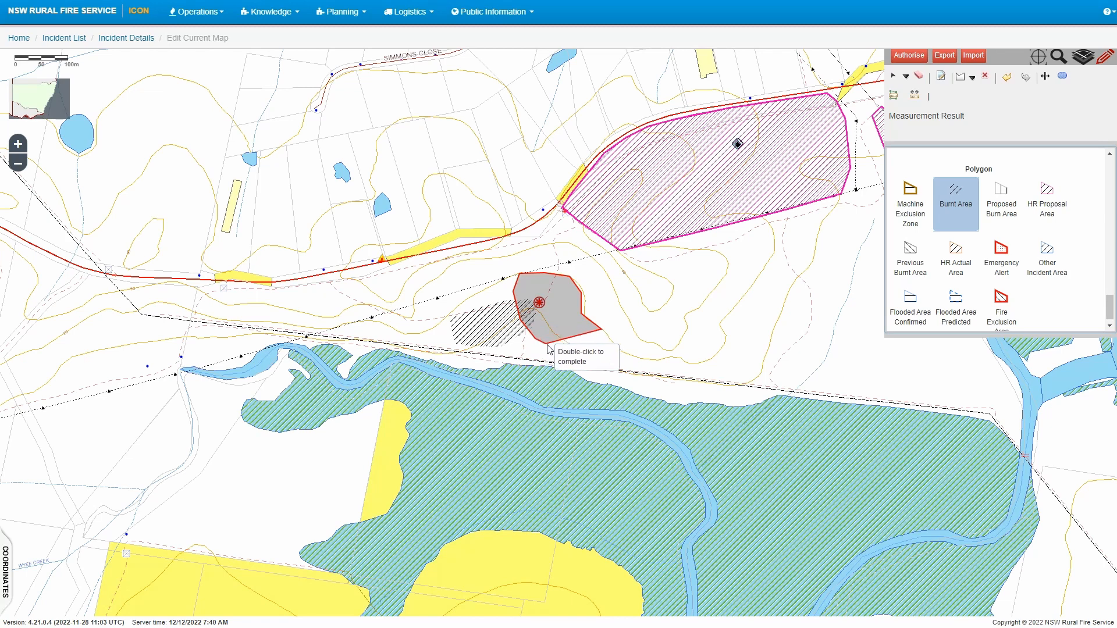
left_click(593, 365)
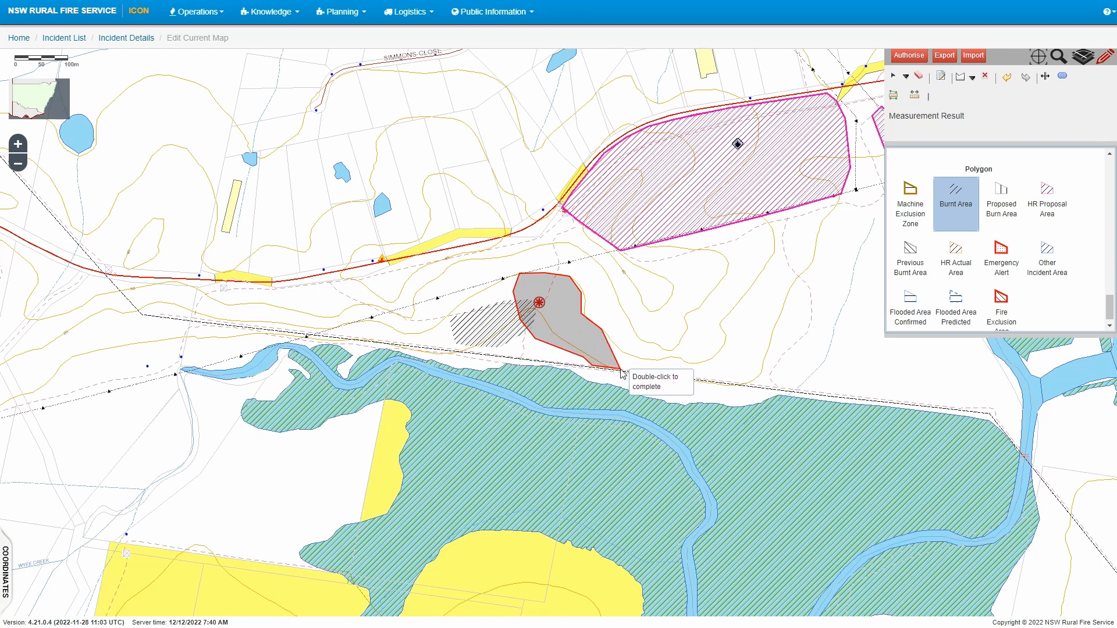
left_click(621, 368)
double_click(632, 363)
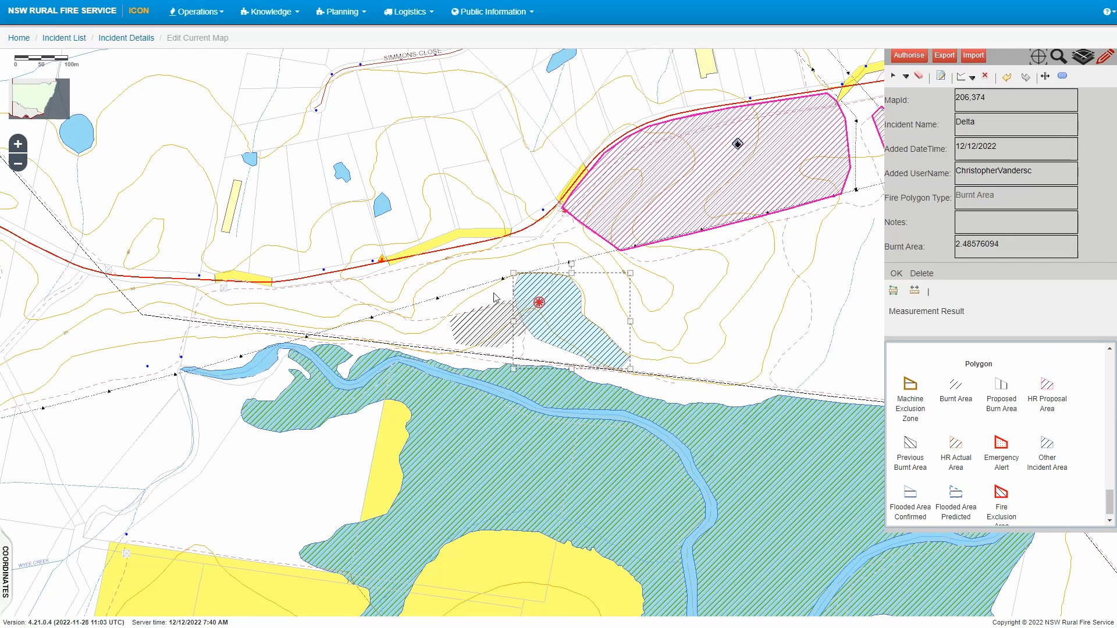
left_click(894, 276)
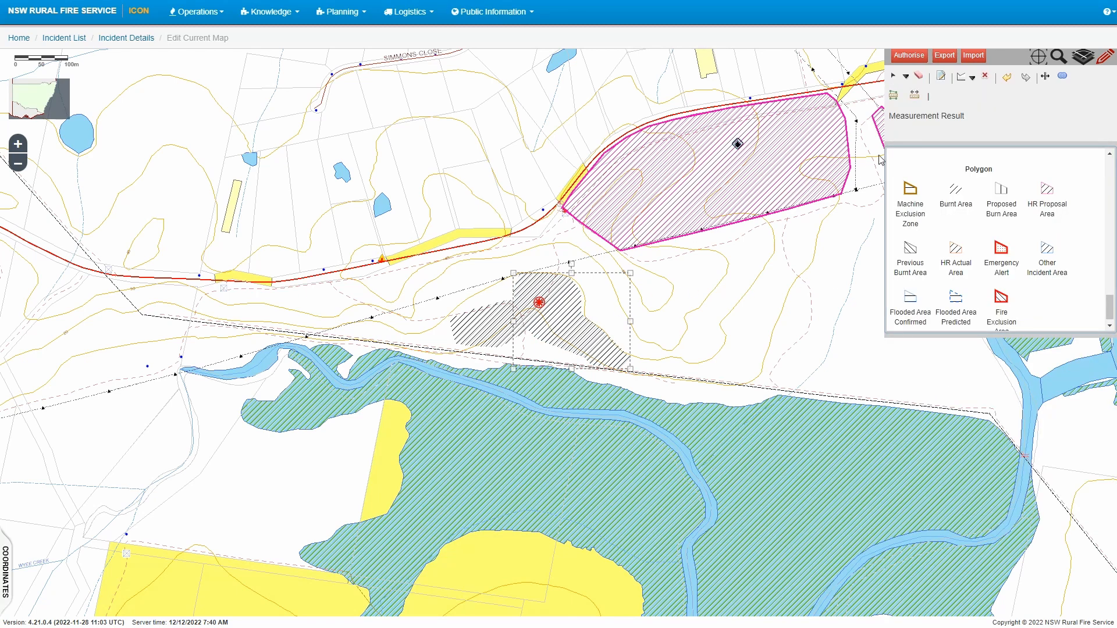
Set selection mode to New selection, box-select features around the spot fire, and view the previous record
left_click(906, 76)
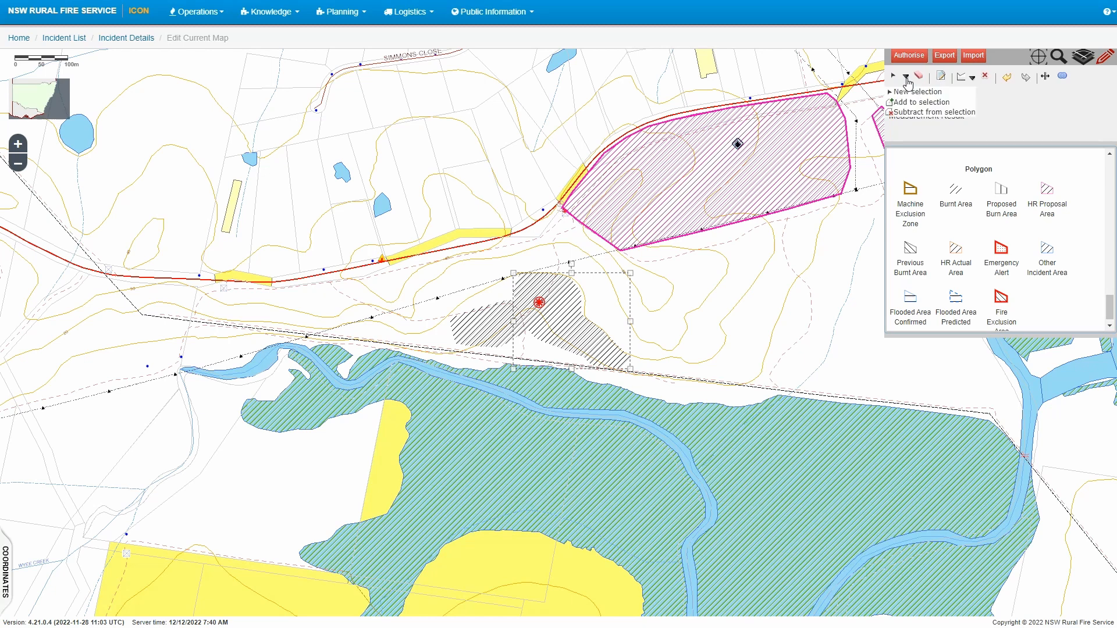
left_click(904, 103)
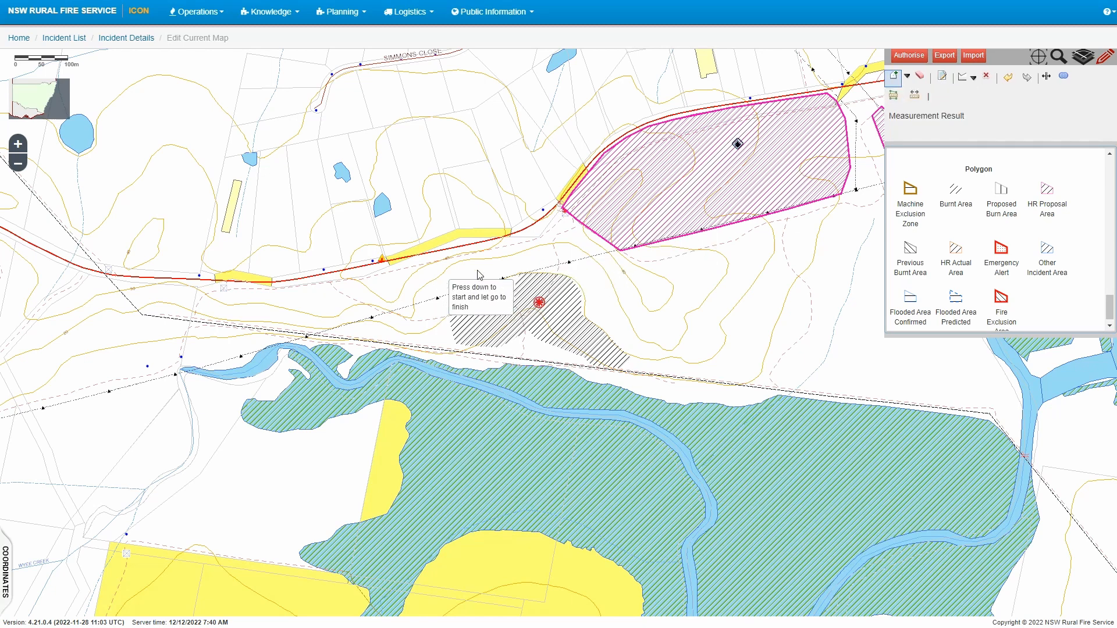
left_click(901, 76)
left_click(911, 93)
left_click_drag(480, 283, 567, 346)
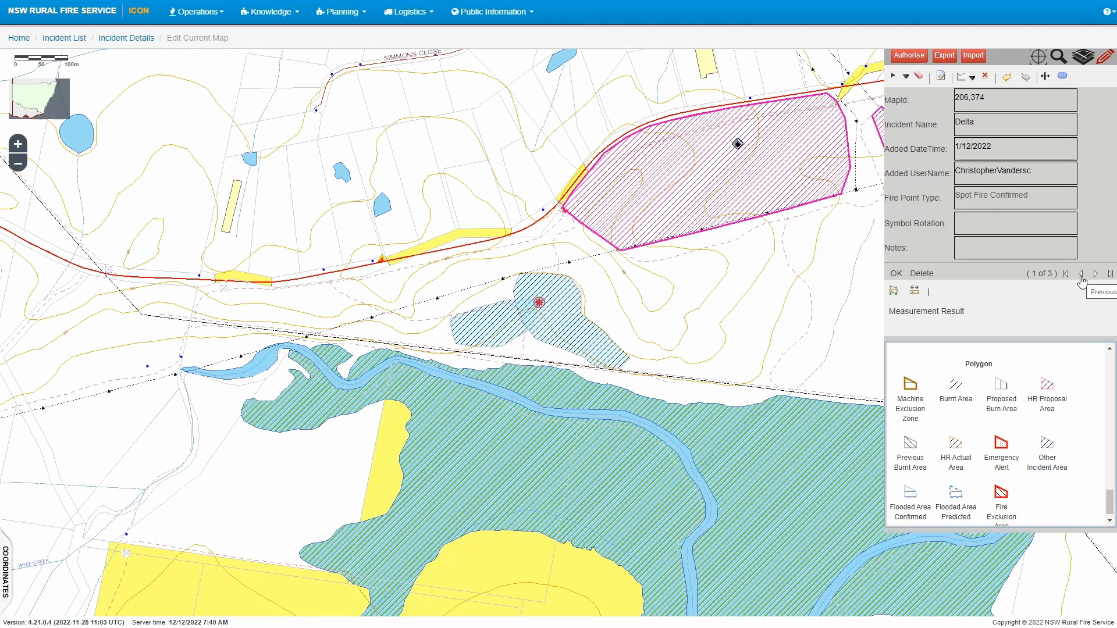
left_click(1081, 275)
Reset to New selection and drag a box over both Burnt Area polygons, showing the 1.32116642 record
left_click(911, 79)
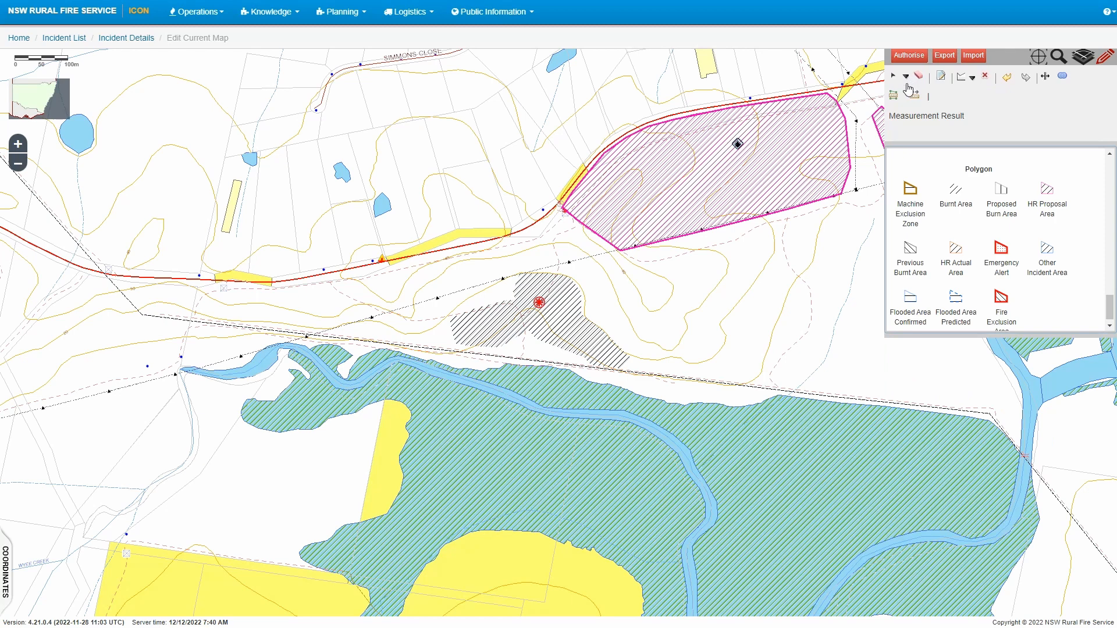
left_click(907, 78)
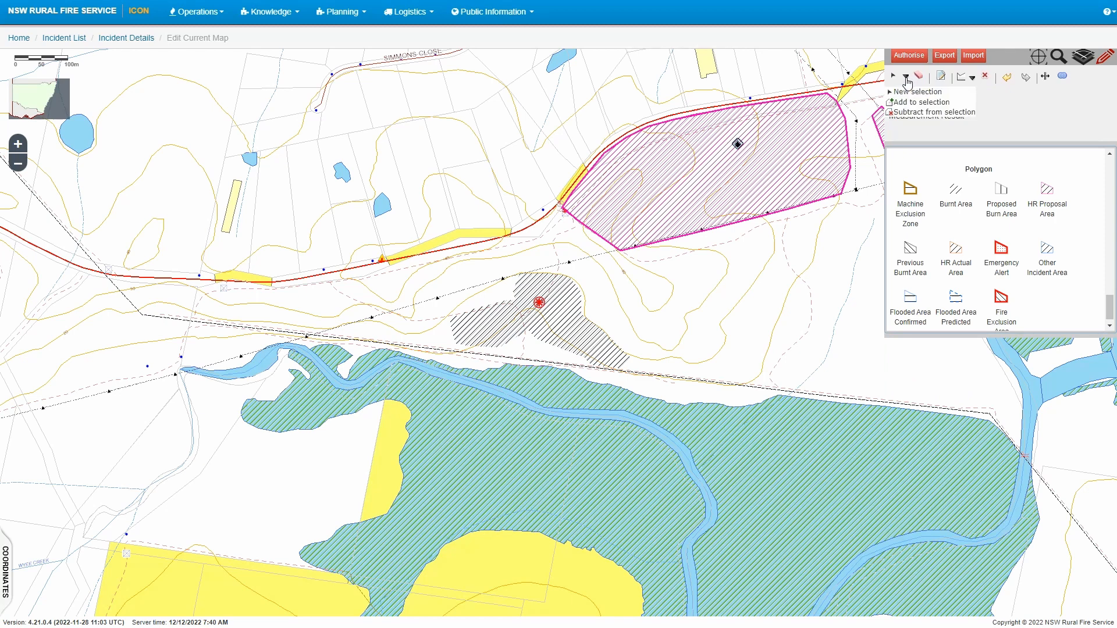
left_click(912, 113)
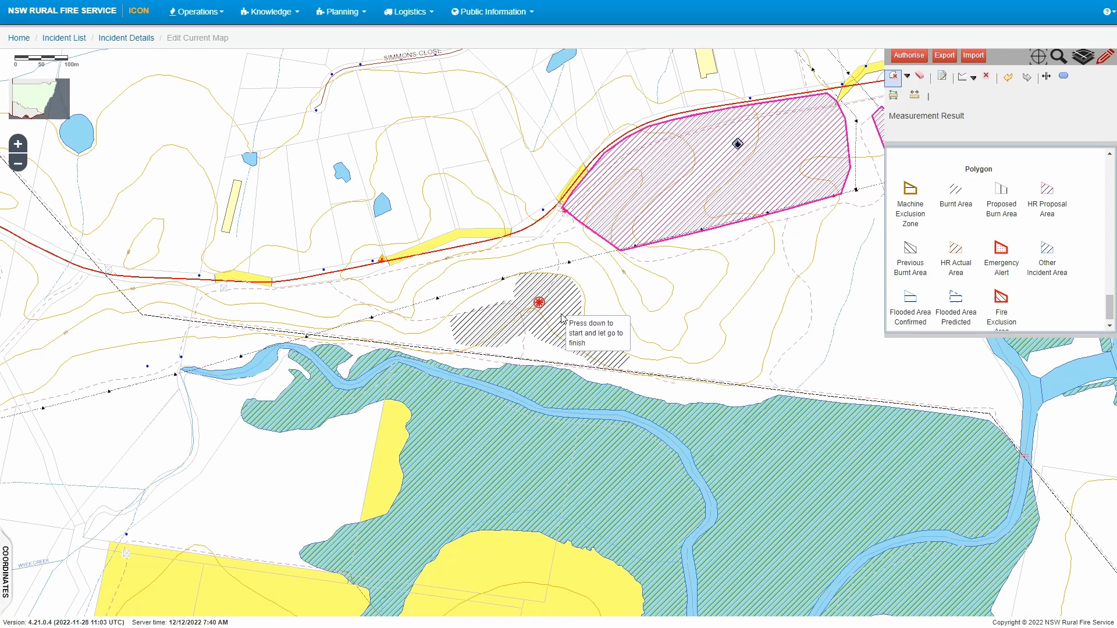
left_click(906, 77)
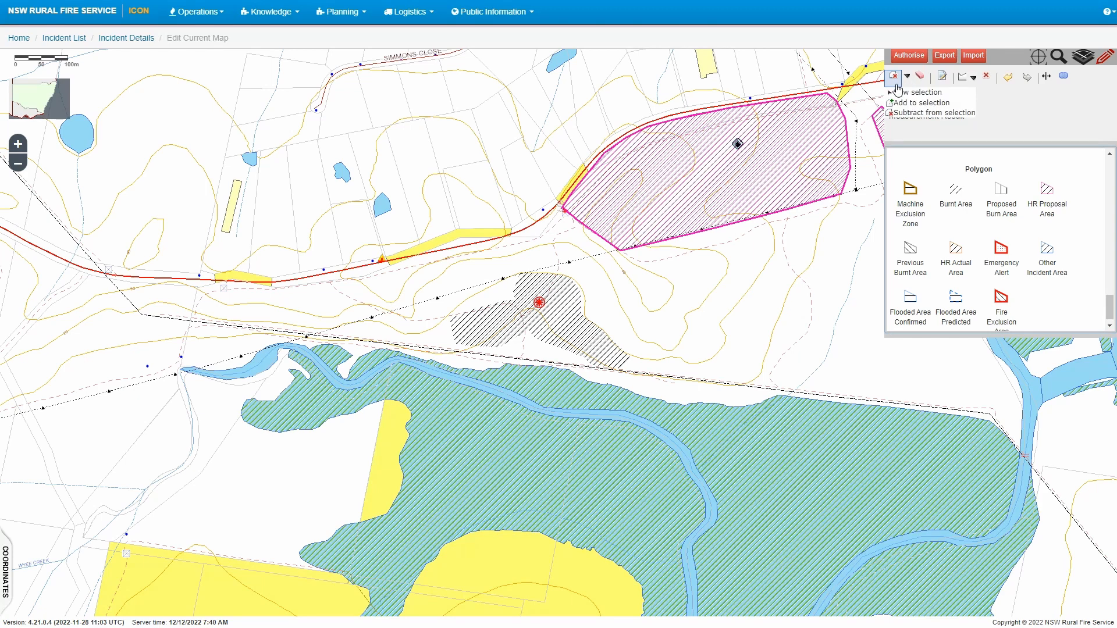
left_click(910, 92)
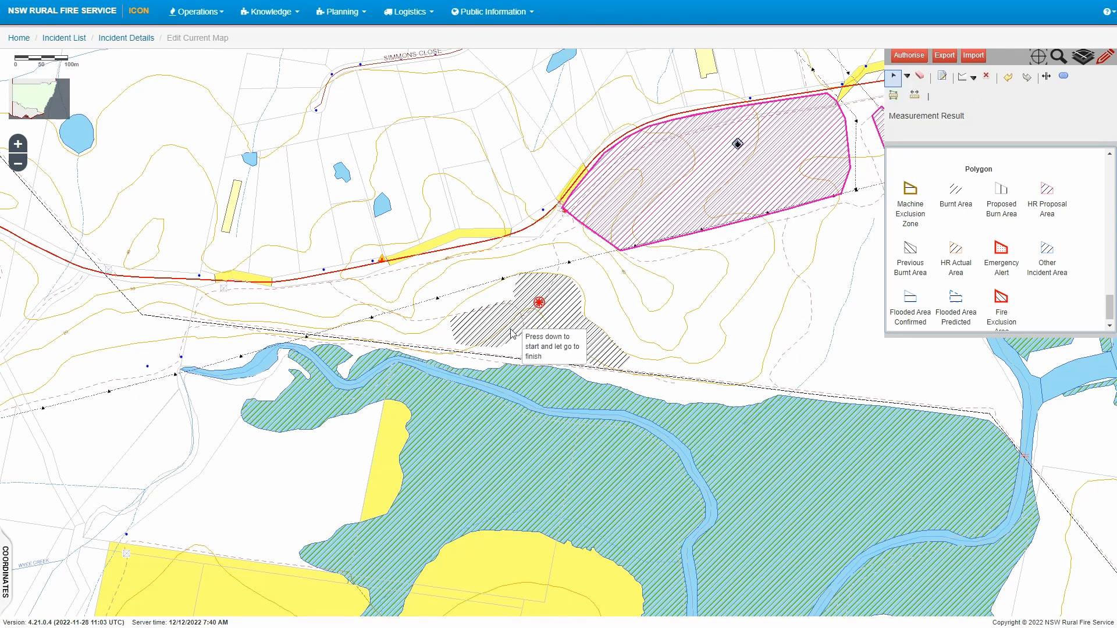
left_click_drag(440, 330, 633, 362)
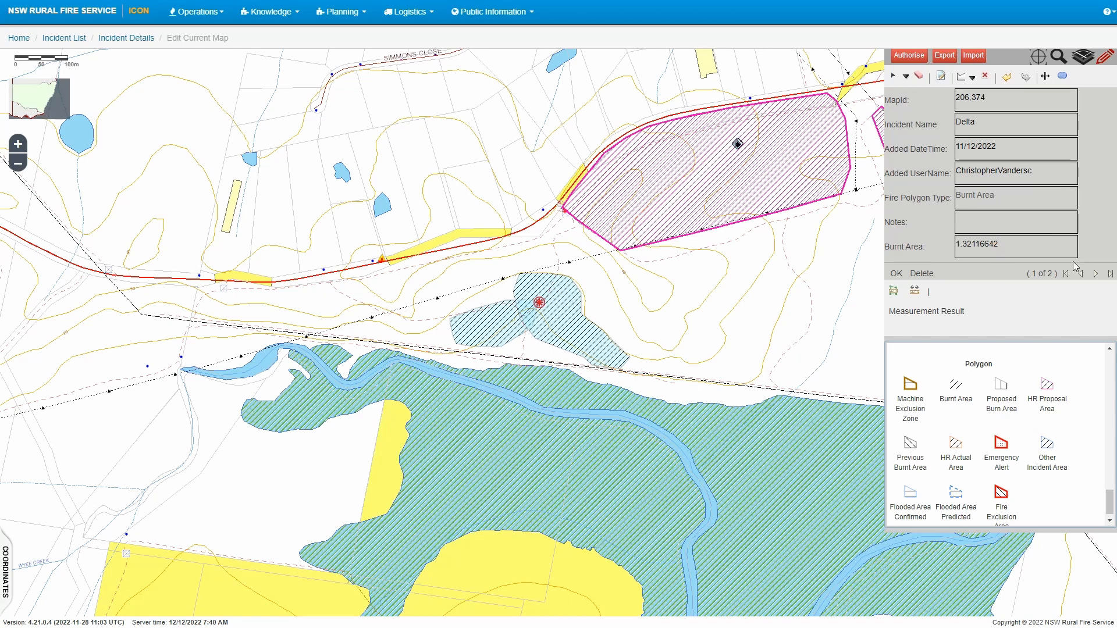
View the second Burnt Area record, merge both polygons, and save the 3.61629875 result
left_click(1095, 273)
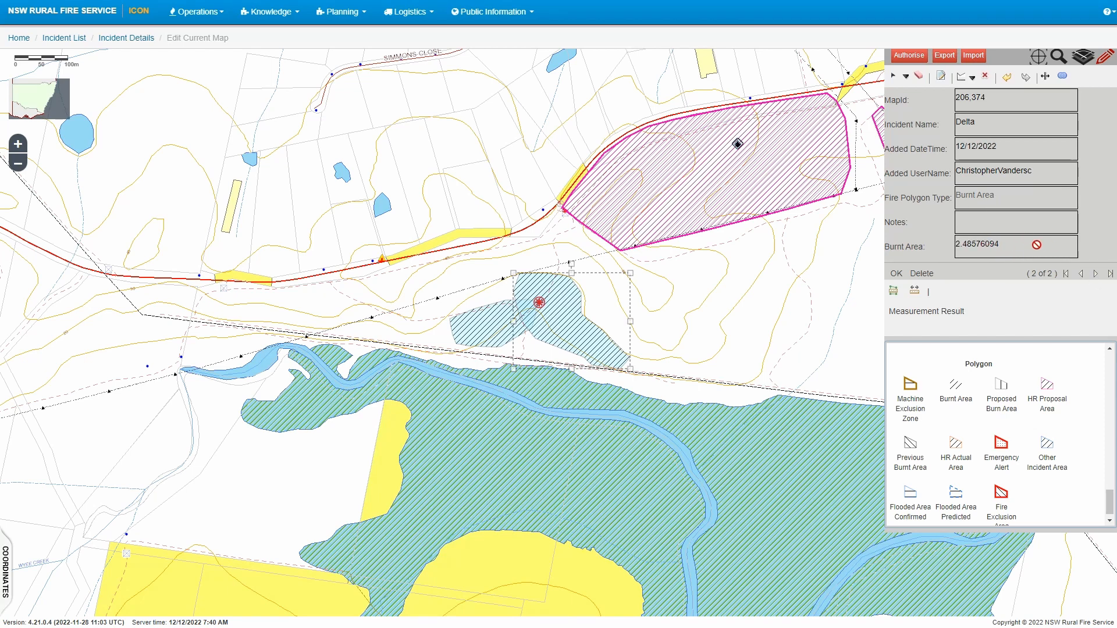
left_click(1064, 78)
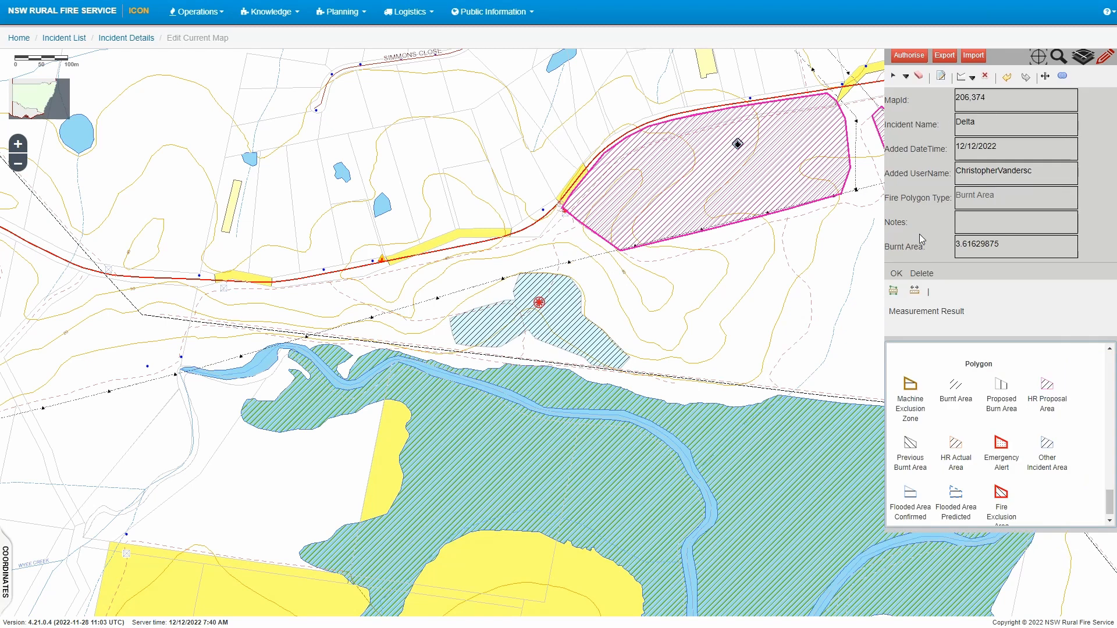
left_click(898, 275)
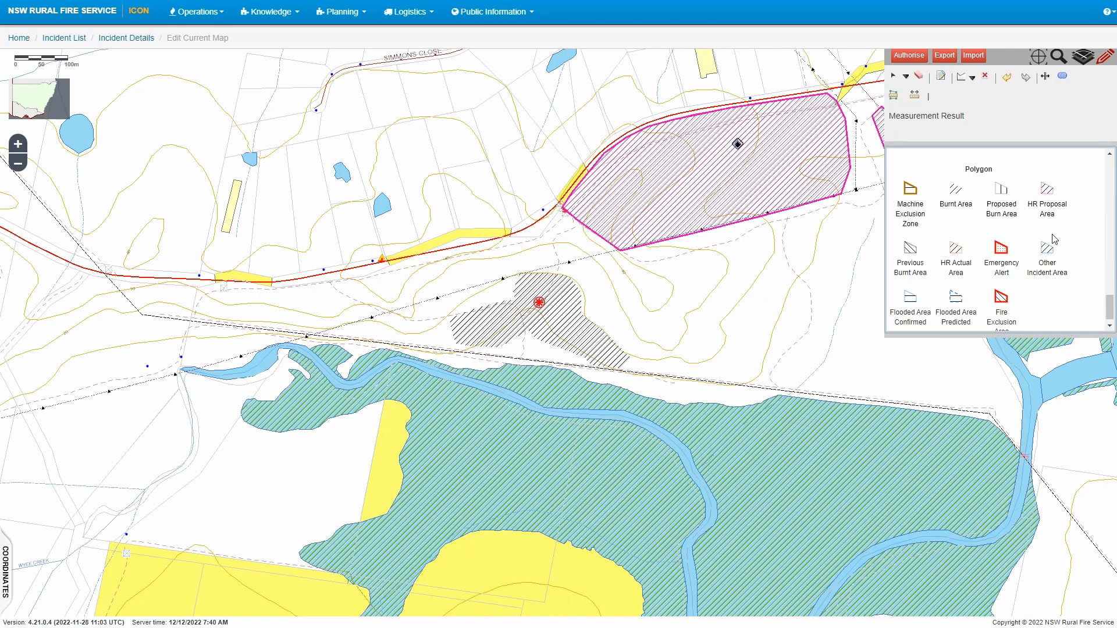
Pick the Fire Edge Contained type from the Line section of the symbol palette
scroll(1047, 265, "down", 1)
scroll(1047, 265, "up", 5)
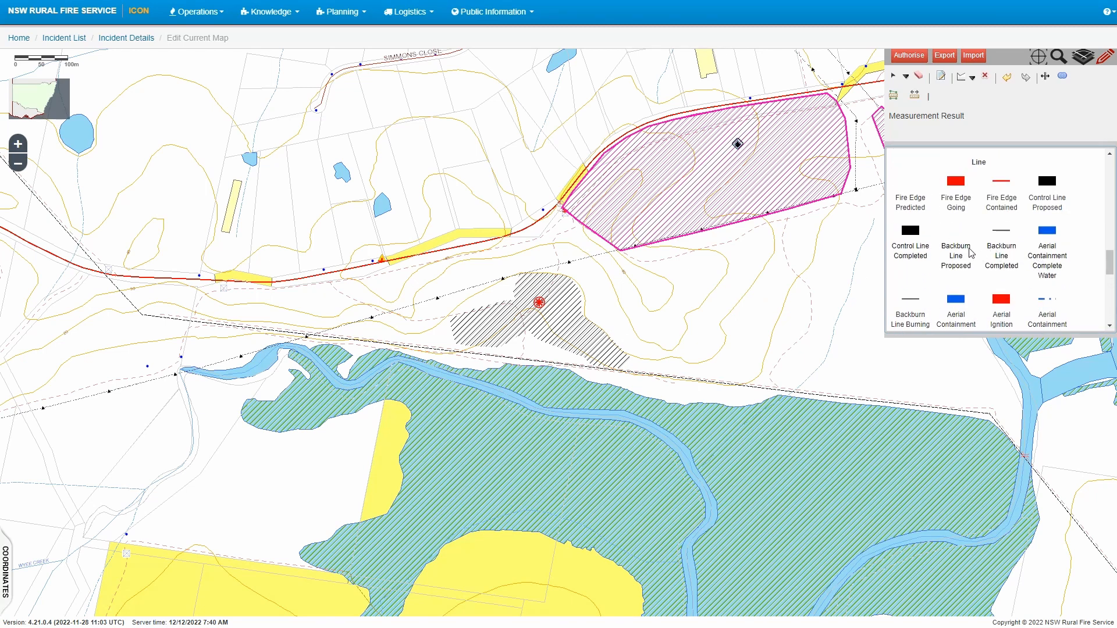
scroll(1000, 246, "up", 1)
scroll(1000, 247, "up", 1)
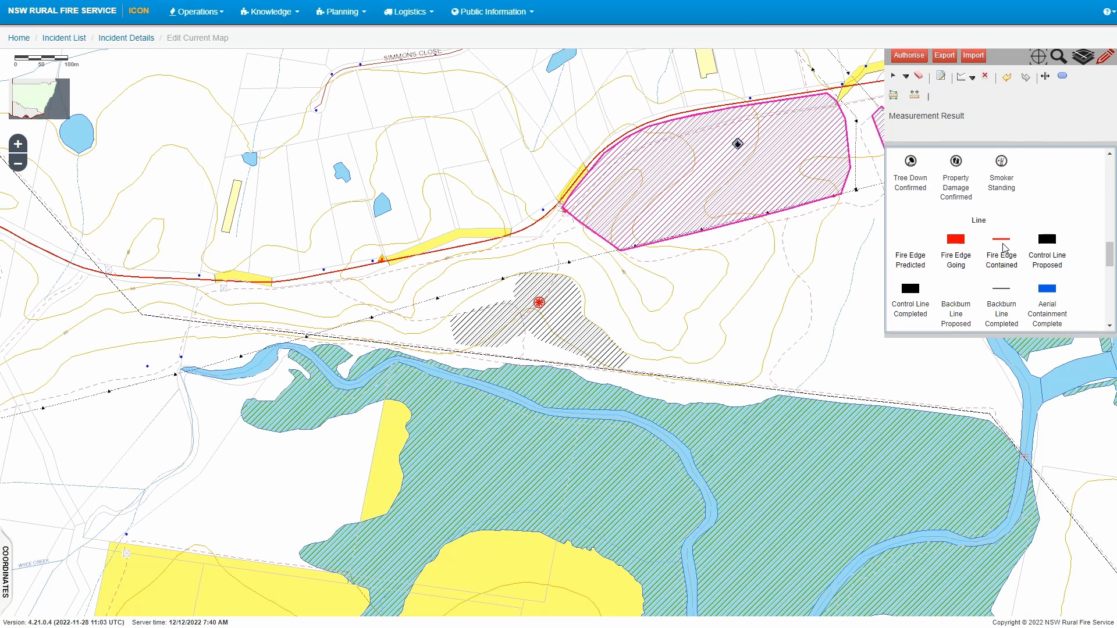
scroll(1002, 248, "down", 1)
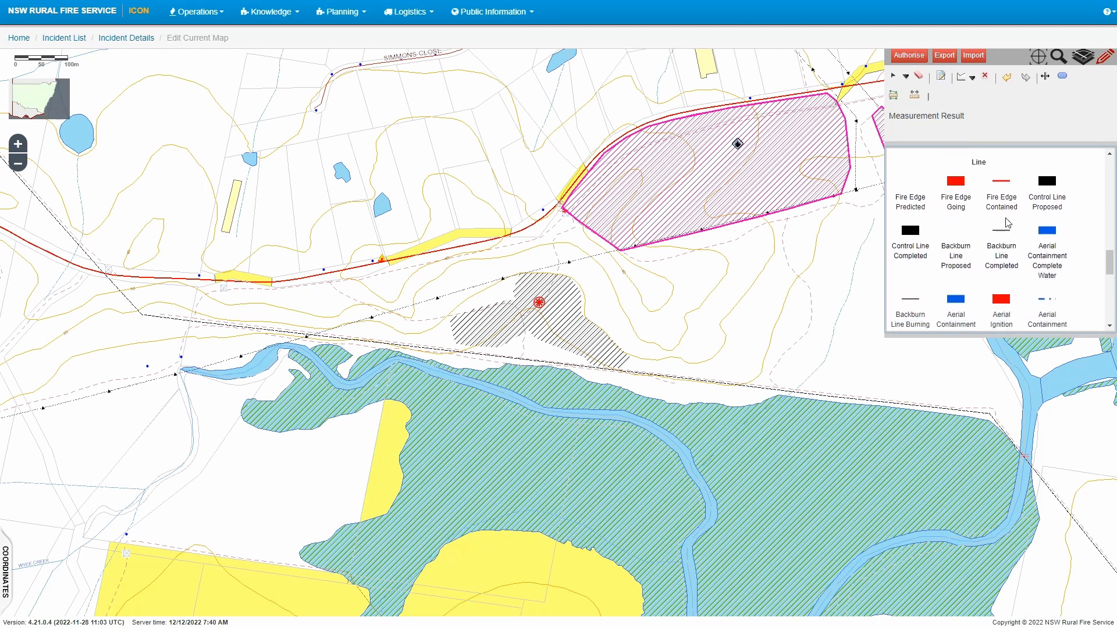
left_click(1002, 185)
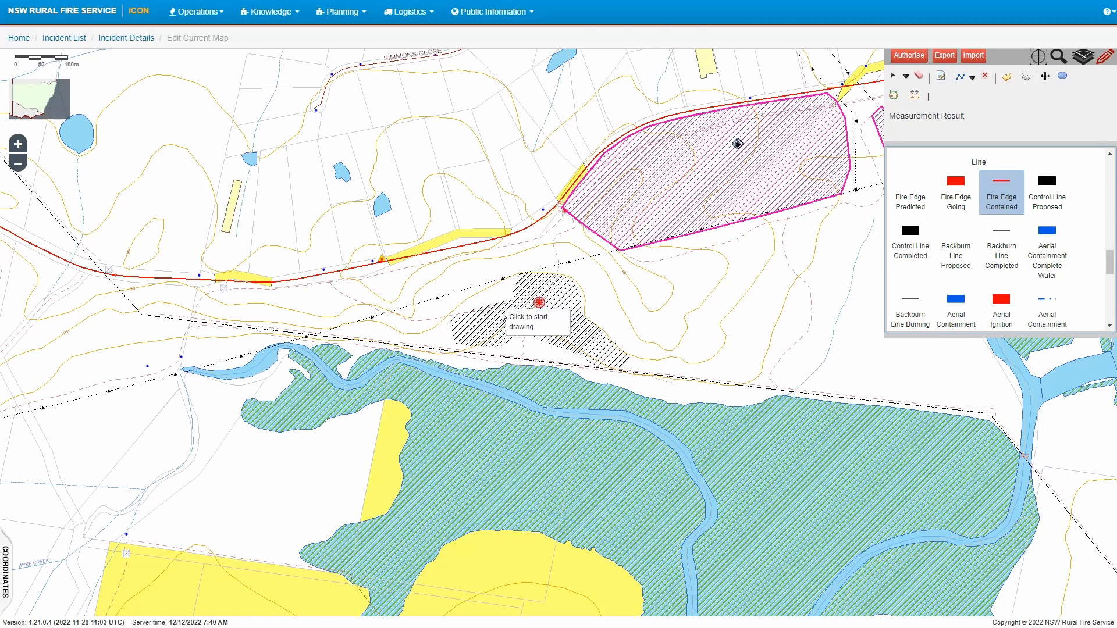
Draw a Fire Edge Contained line along the burnt area's southern and western edges up to the fire centre
left_click(513, 339)
left_click(501, 346)
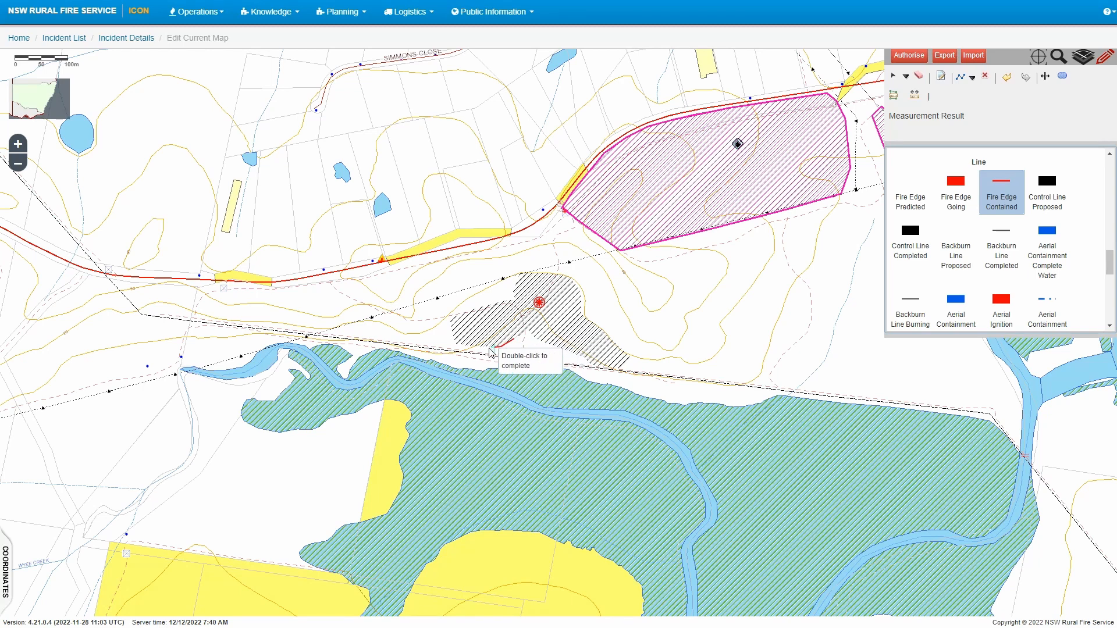
left_click(458, 344)
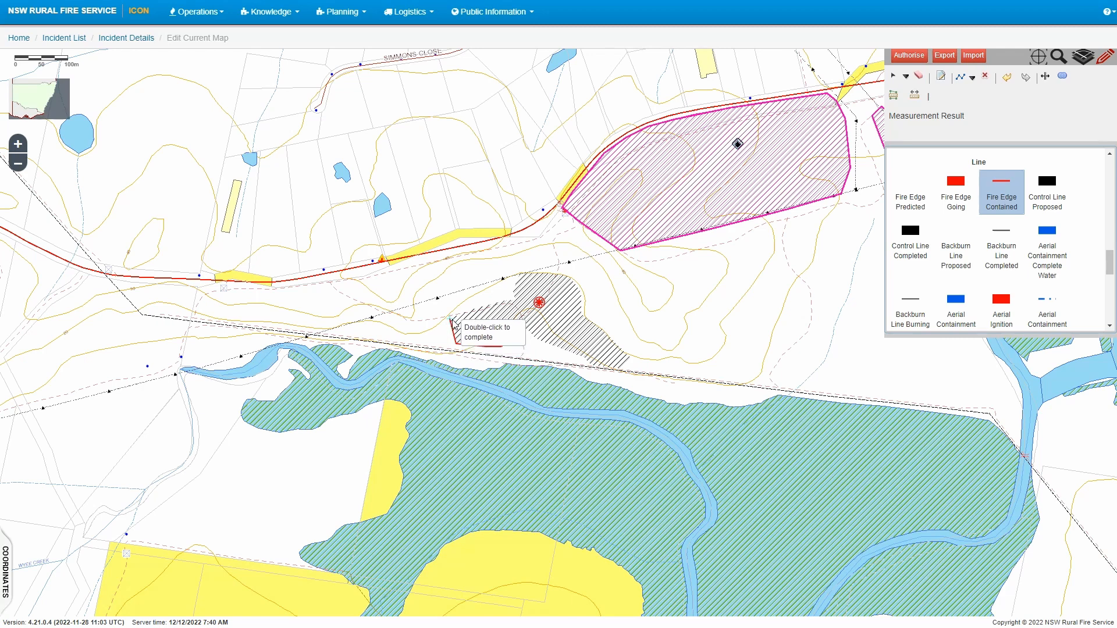
left_click(451, 318)
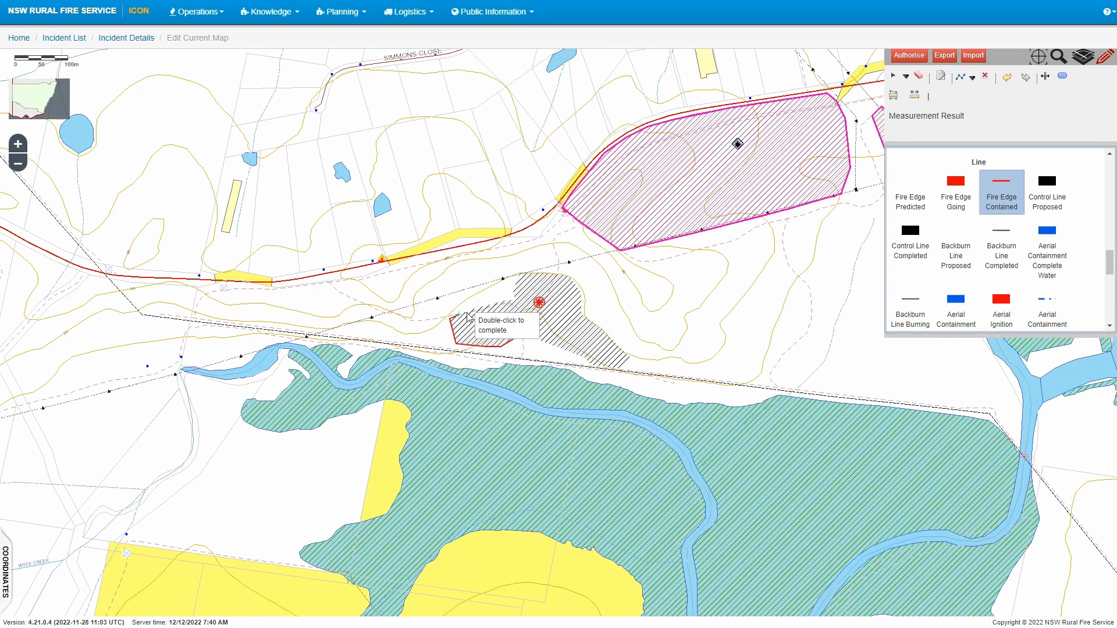
left_click(514, 302)
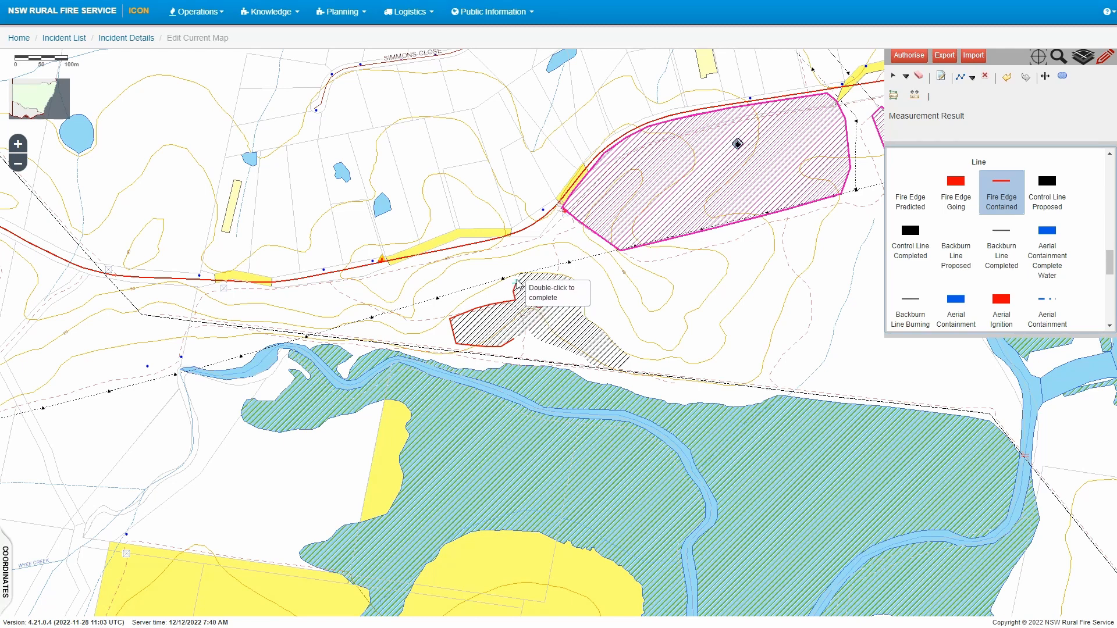
double_click(520, 278)
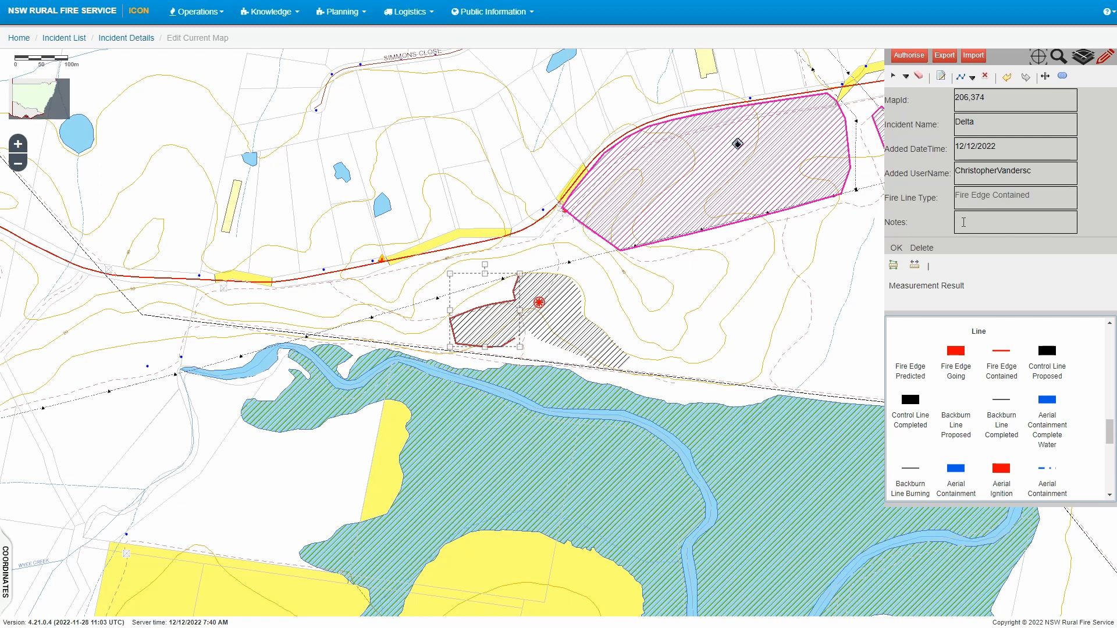
Draw a Fire Edge Going line along the burnt area's north and east sides and save its attributes
left_click(959, 352)
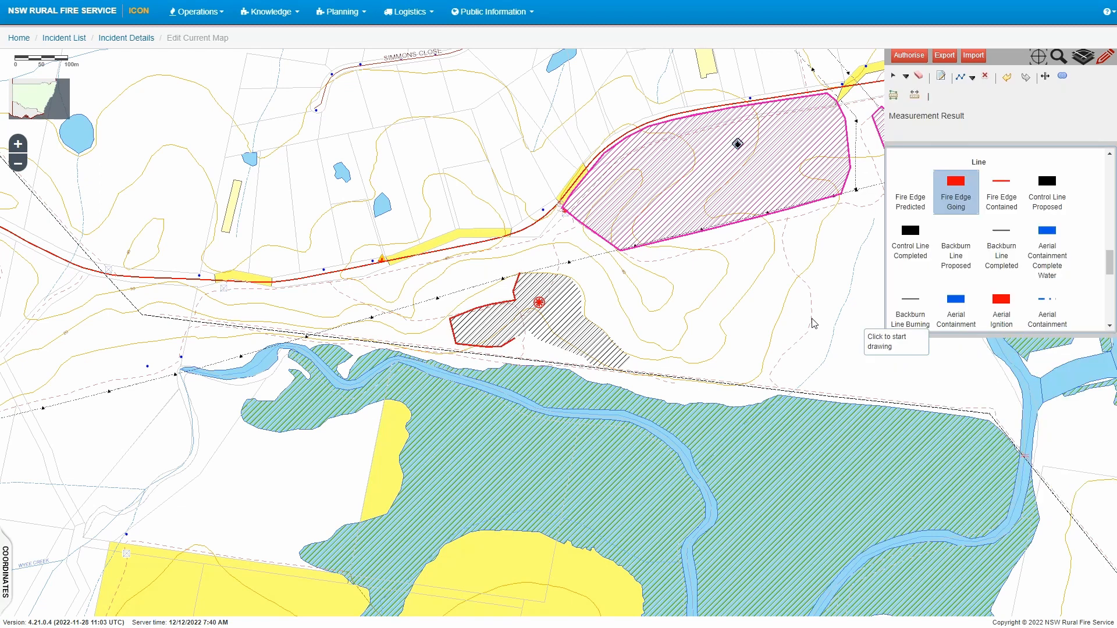
left_click(520, 274)
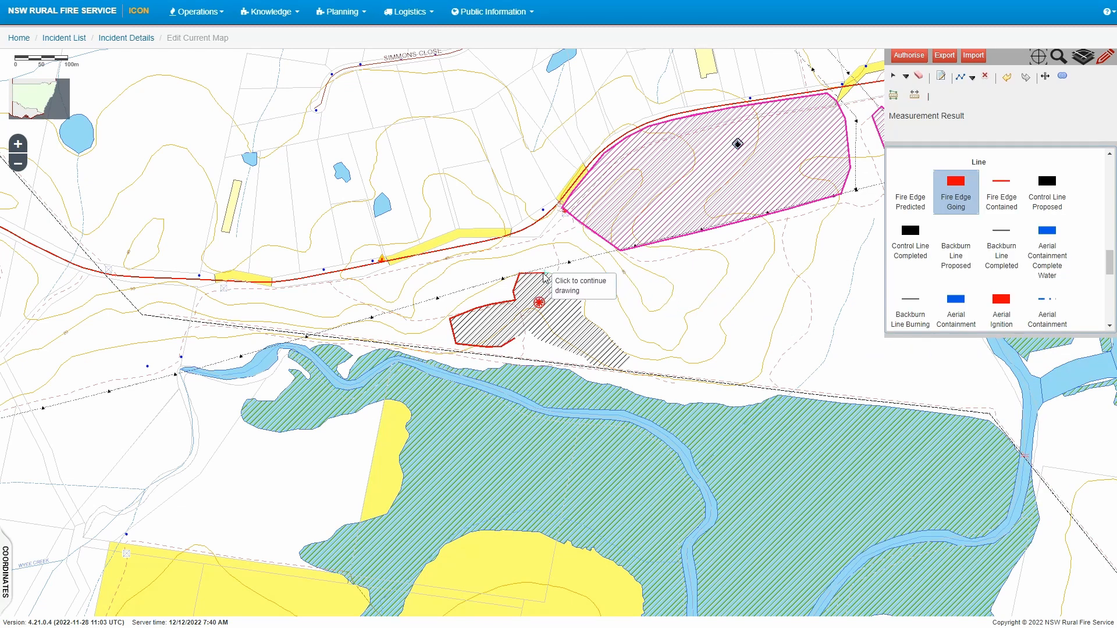
left_click(570, 276)
left_click(580, 291)
left_click(583, 315)
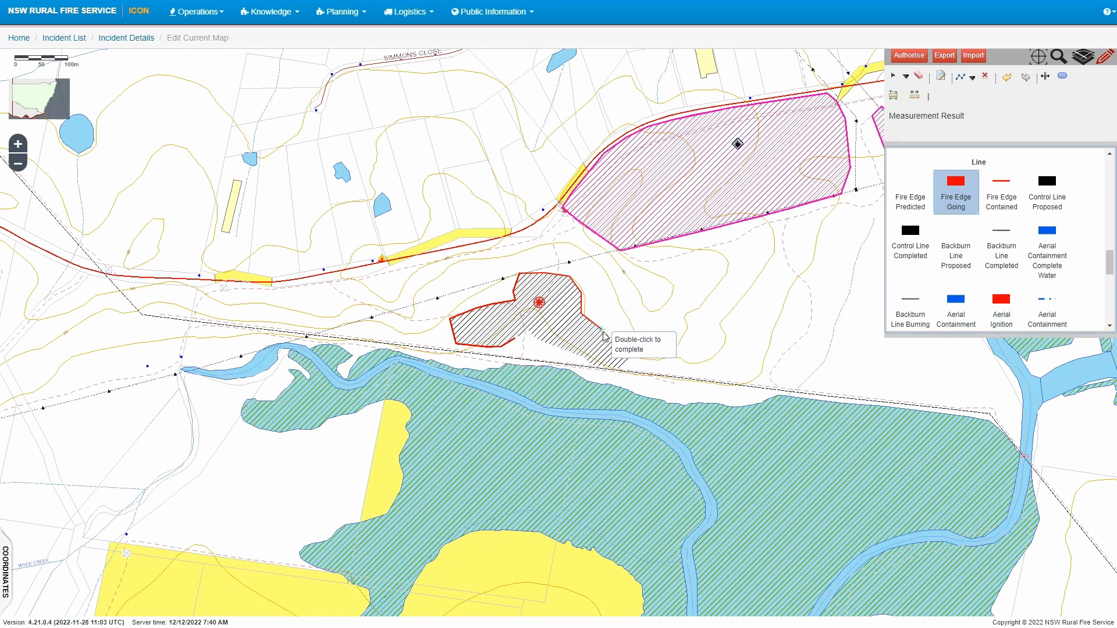
left_click(630, 360)
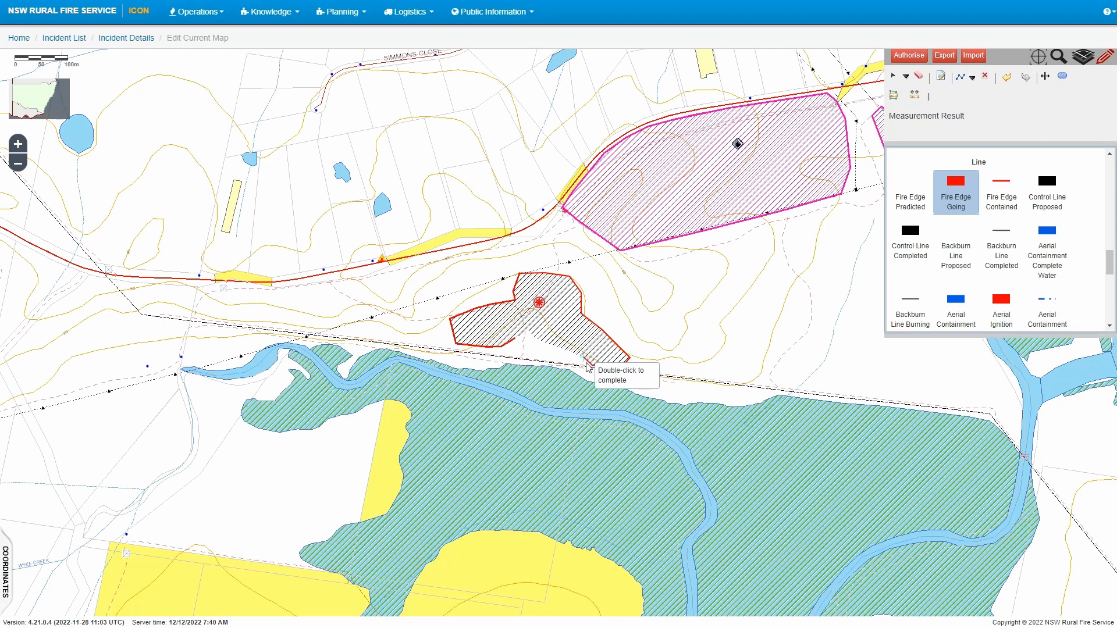
double_click(525, 343)
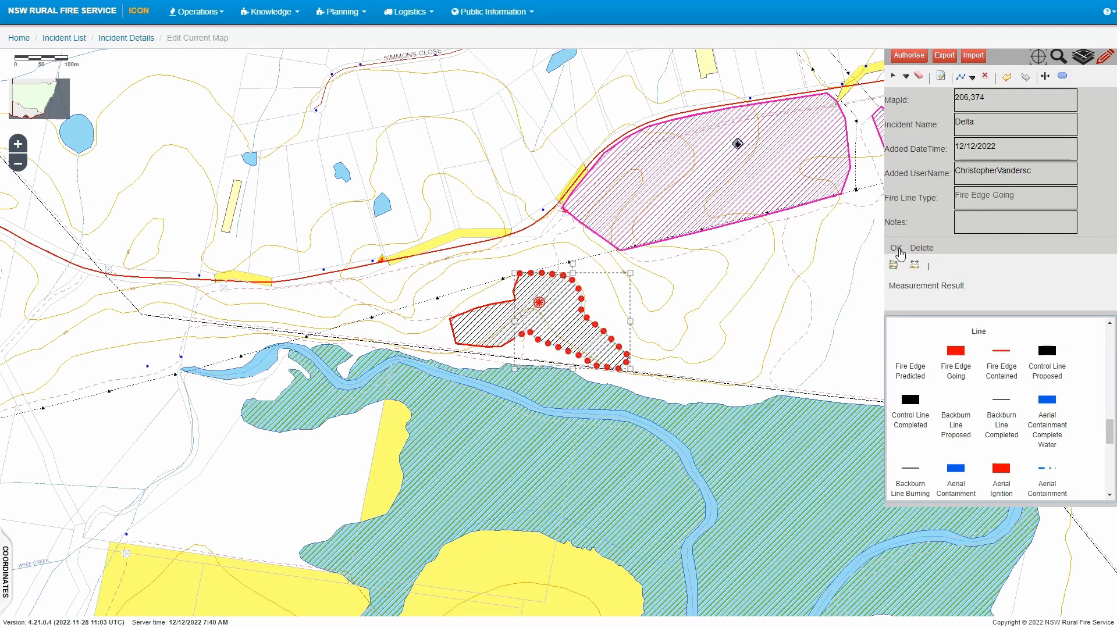
left_click(898, 249)
Place a Fire Direction arrow just east of the burnt area
scroll(999, 287, "down", 2)
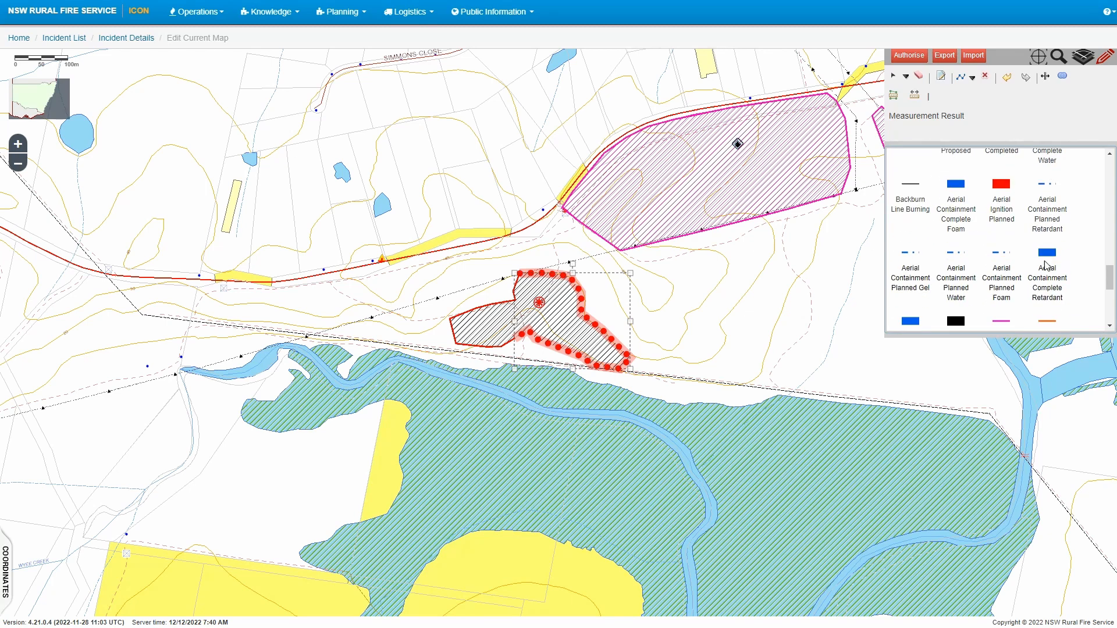
scroll(998, 287, "down", 2)
scroll(1002, 284, "up", 5)
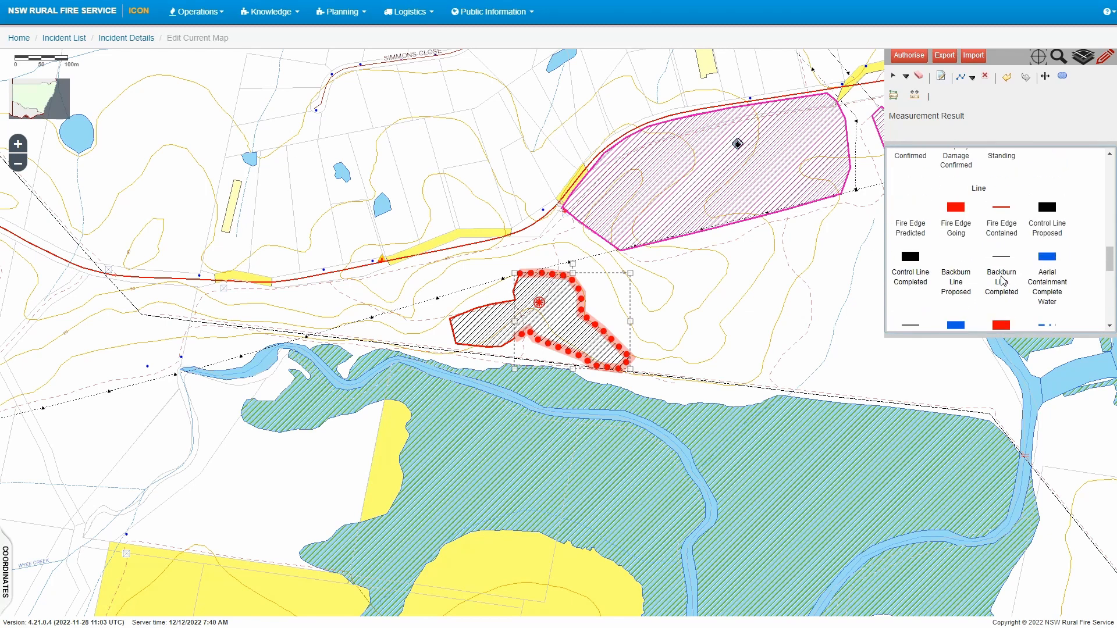
scroll(990, 279, "down", 1)
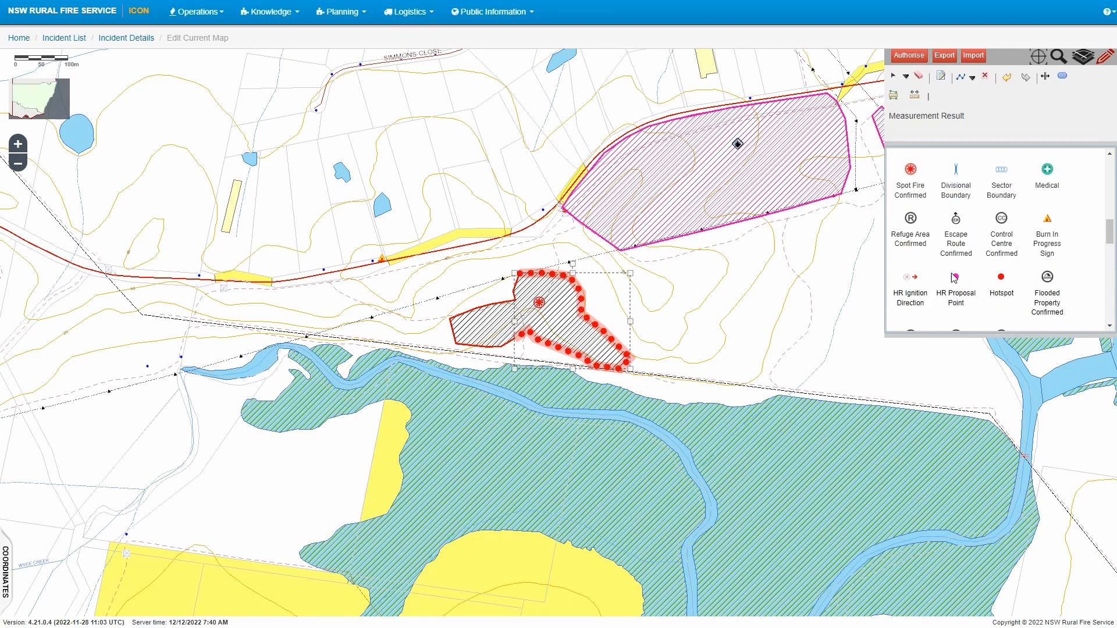
scroll(955, 278, "up", 2)
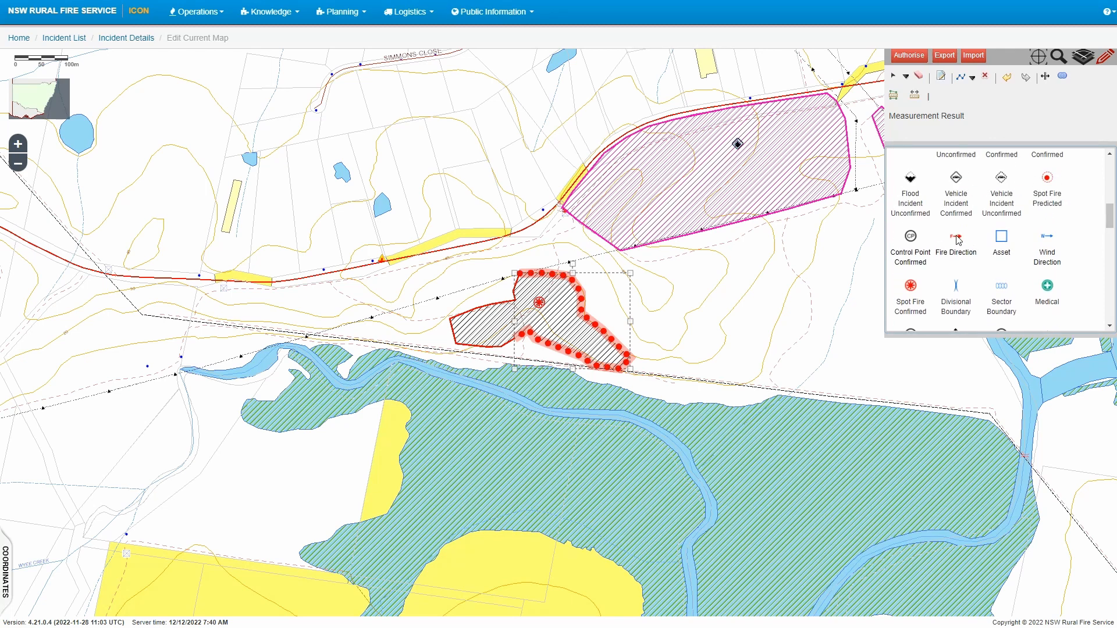
left_click(957, 240)
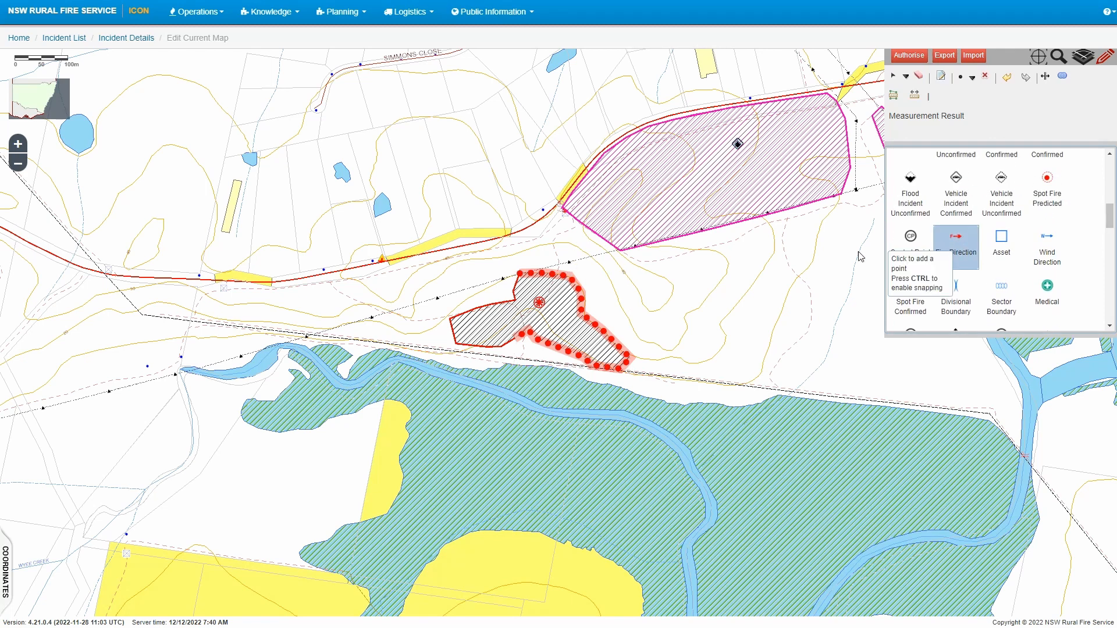
left_click(620, 308)
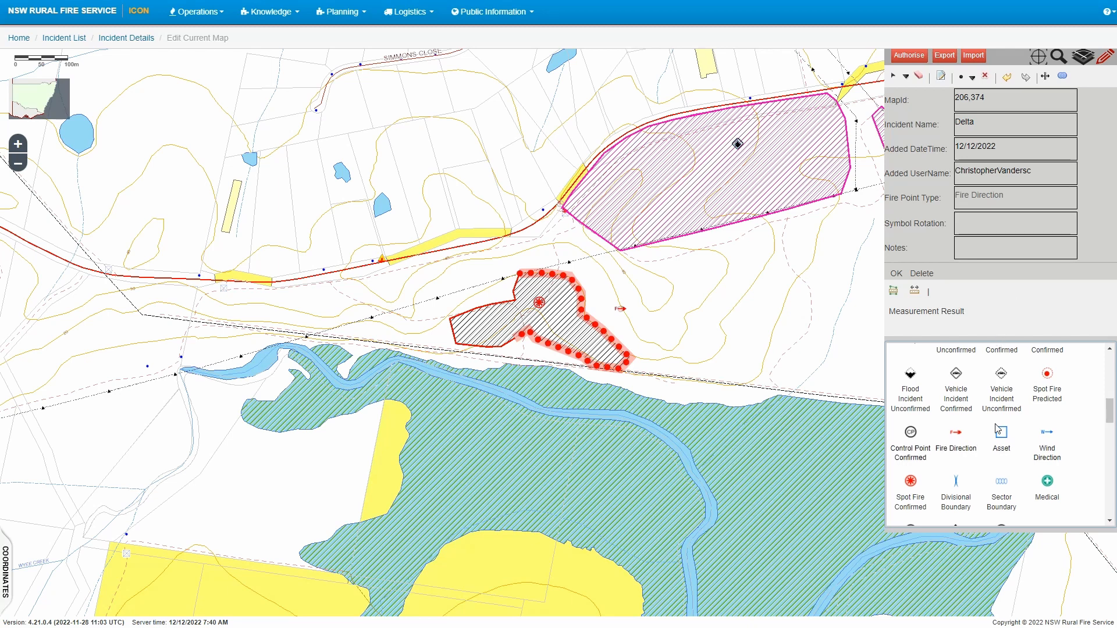
Place a Fire Incident Confirmed symbol inside the burnt area
scroll(1010, 416, "up", 2)
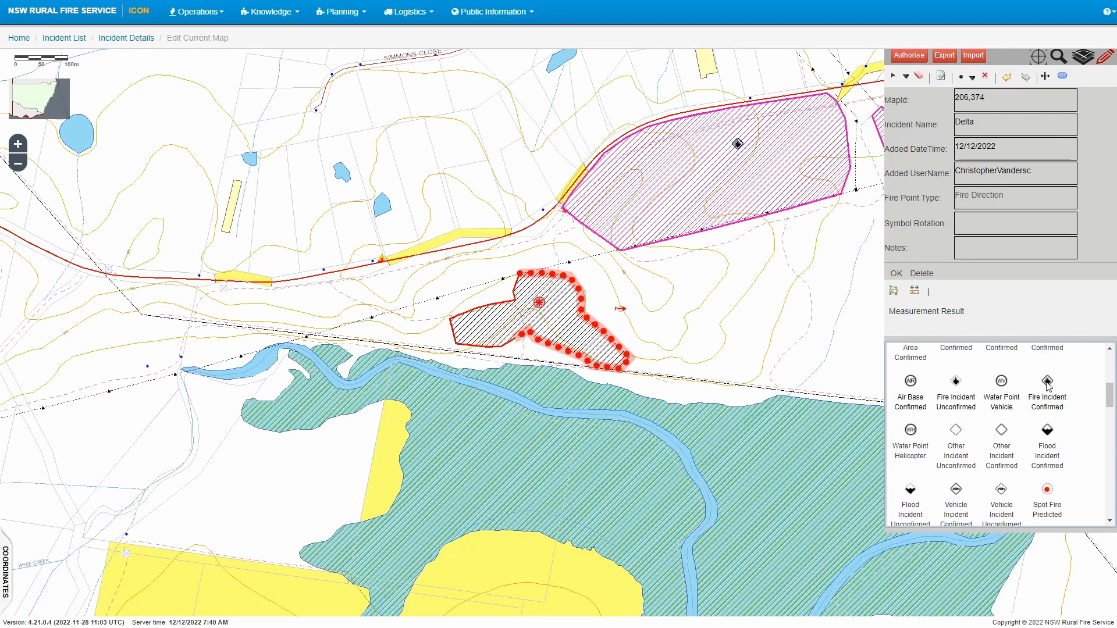
scroll(1047, 384, "up", 5)
scroll(1050, 387, "down", 5)
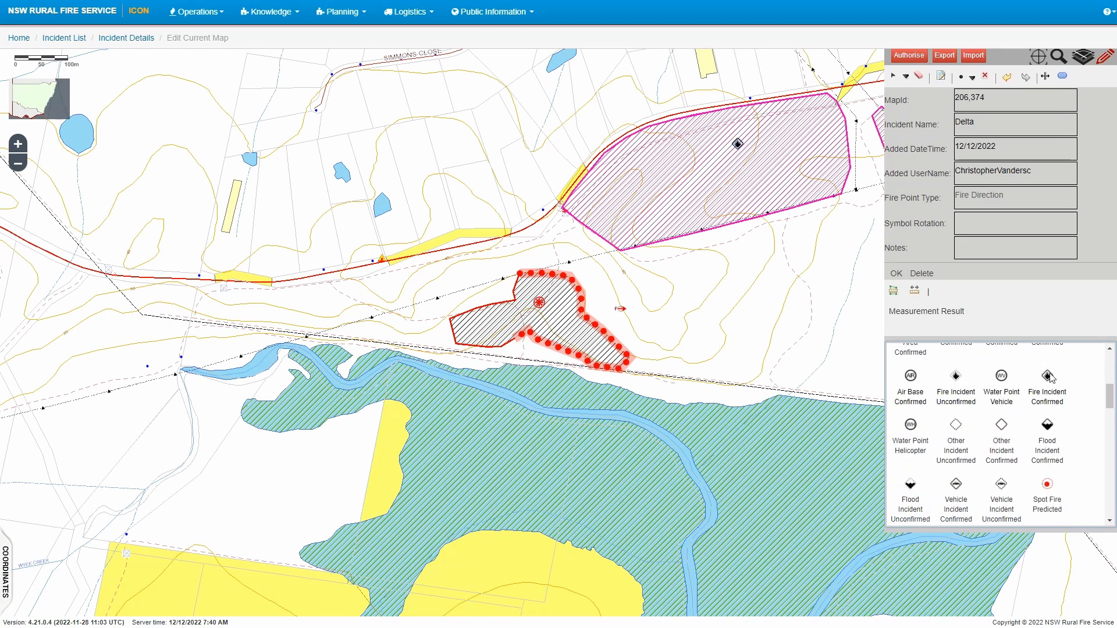
left_click(1049, 377)
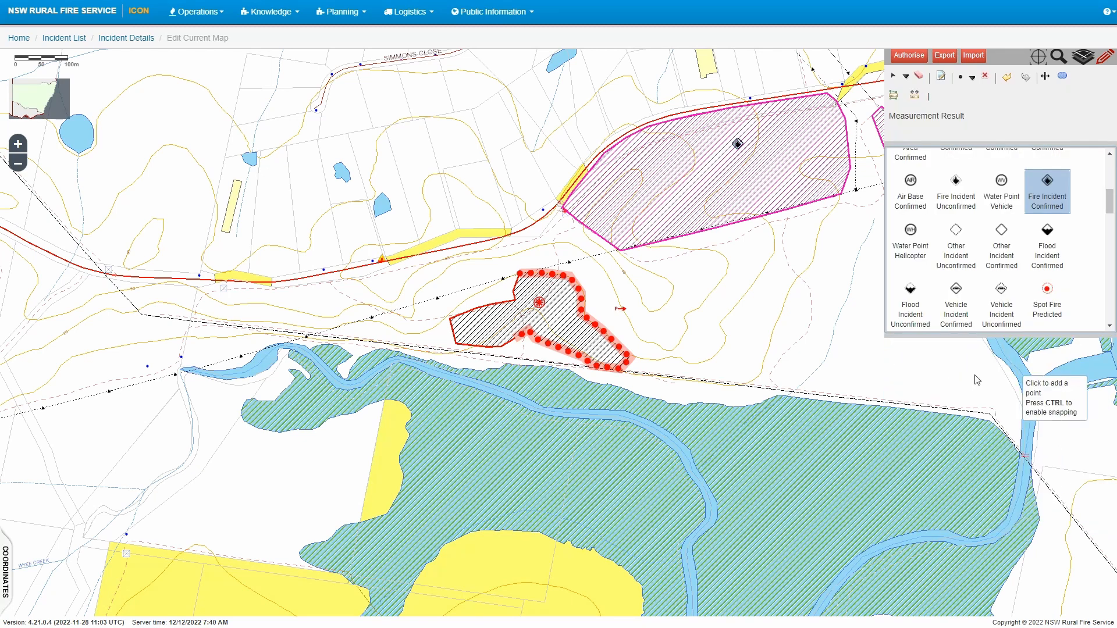
left_click(556, 322)
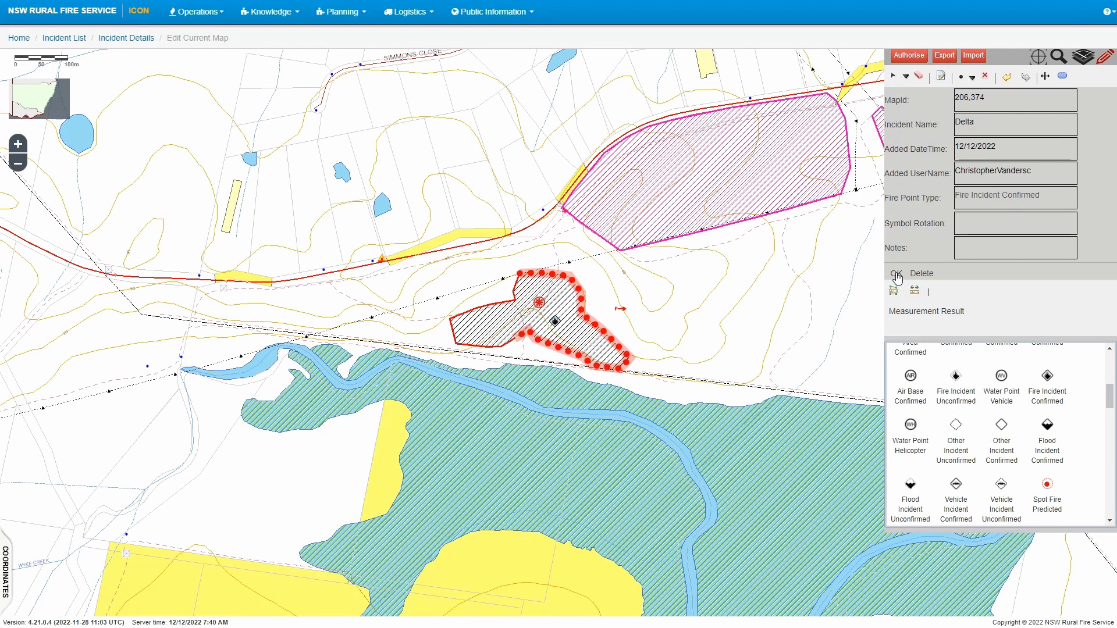
Save the incident symbol and authorise the map as a PDF version described as 'Update 01'
left_click(897, 278)
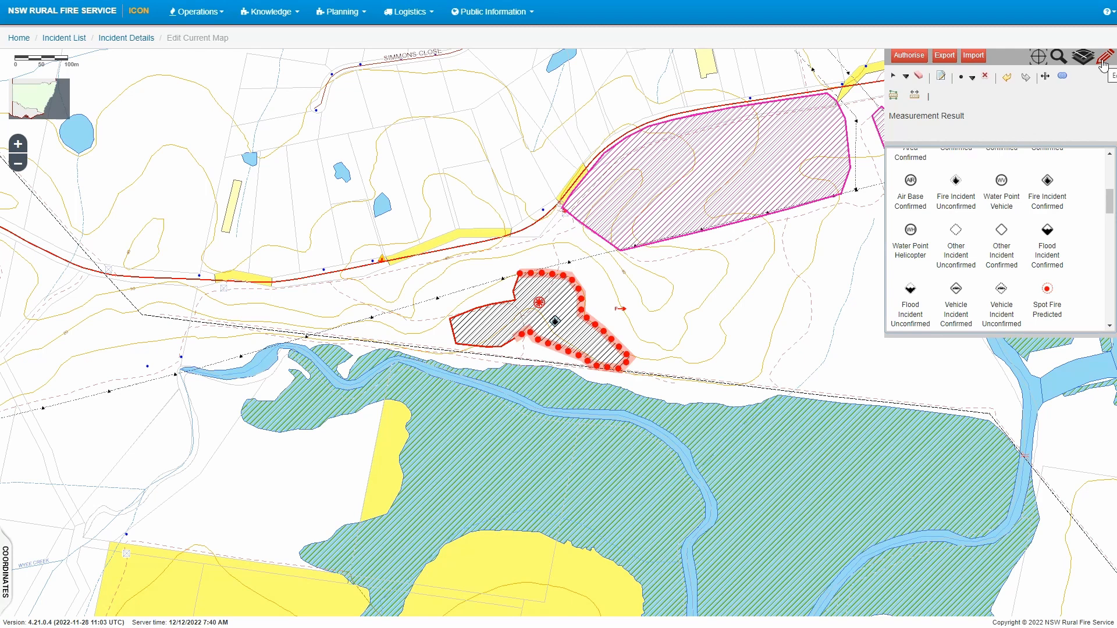
left_click(906, 56)
left_click(519, 140)
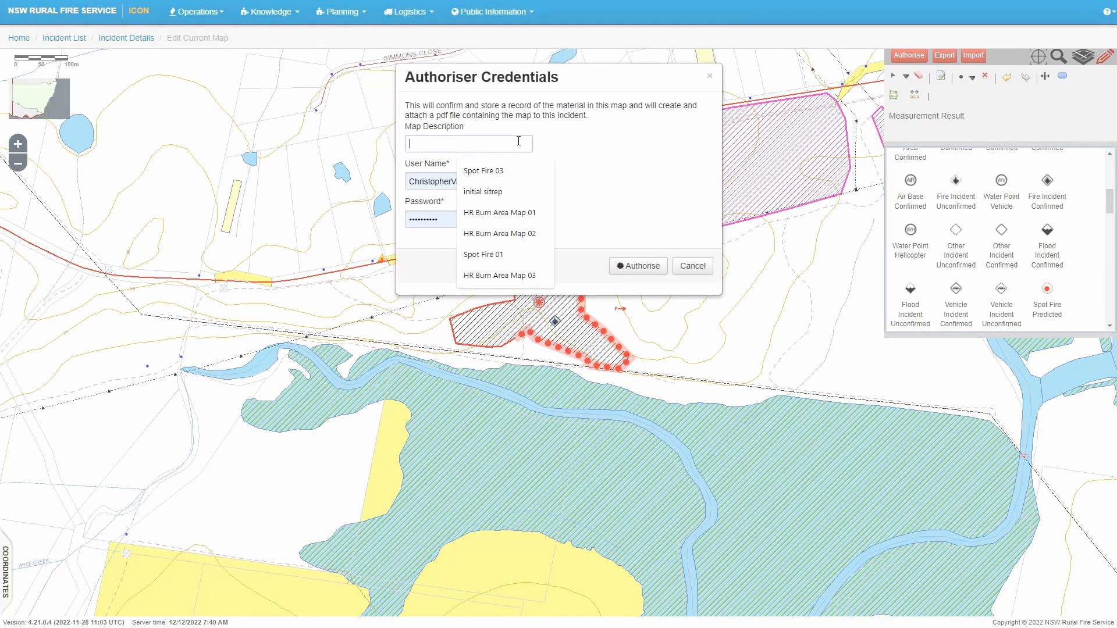
type("Update 01")
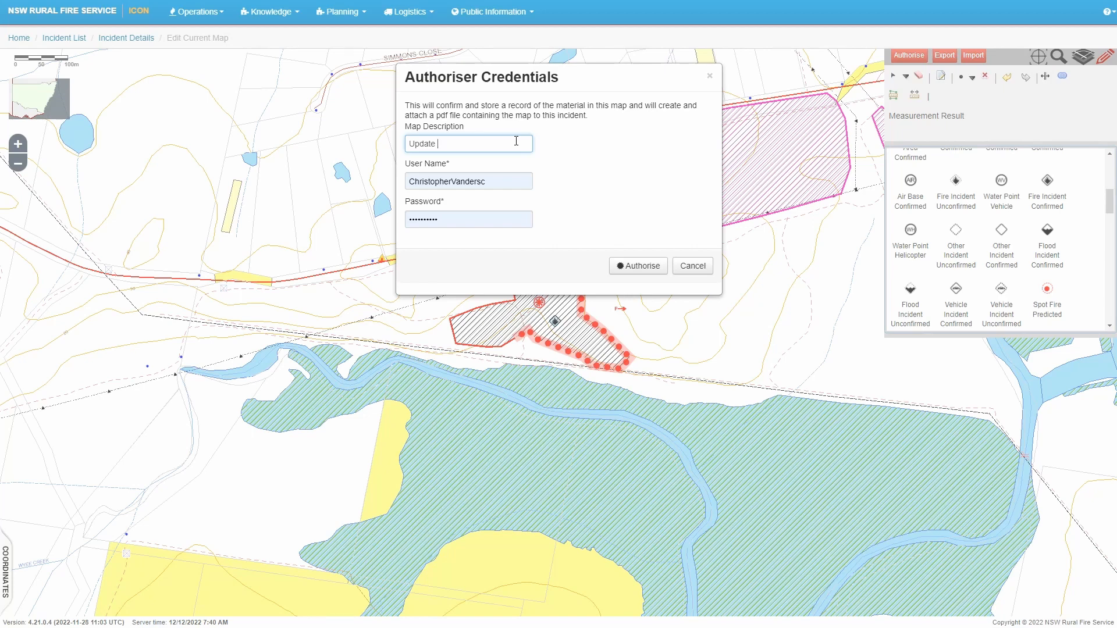
left_click(643, 266)
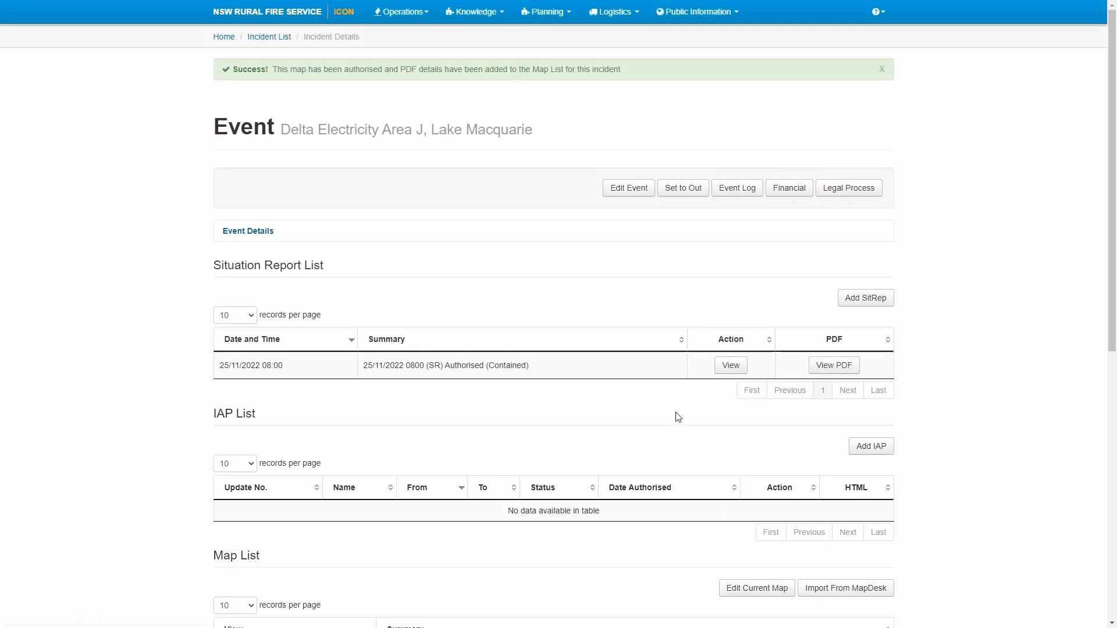
Check the v8 'Update 01' PDF map, then show the updated spot fire in the Common Operating Picture
scroll(995, 451, "down", 4)
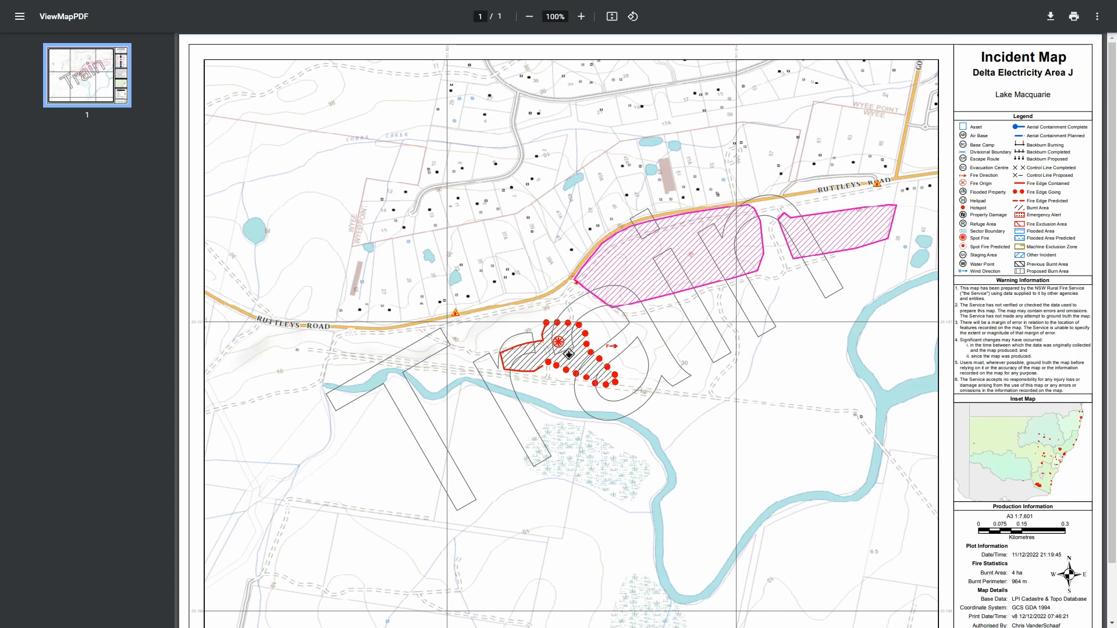
left_click(291, 1)
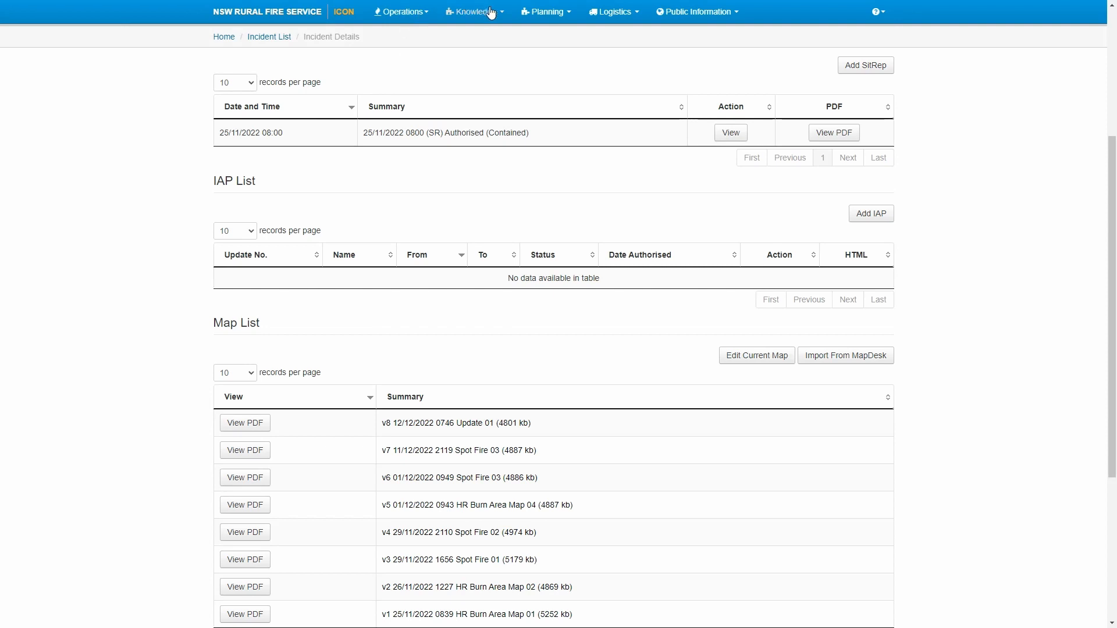
left_click(529, 16)
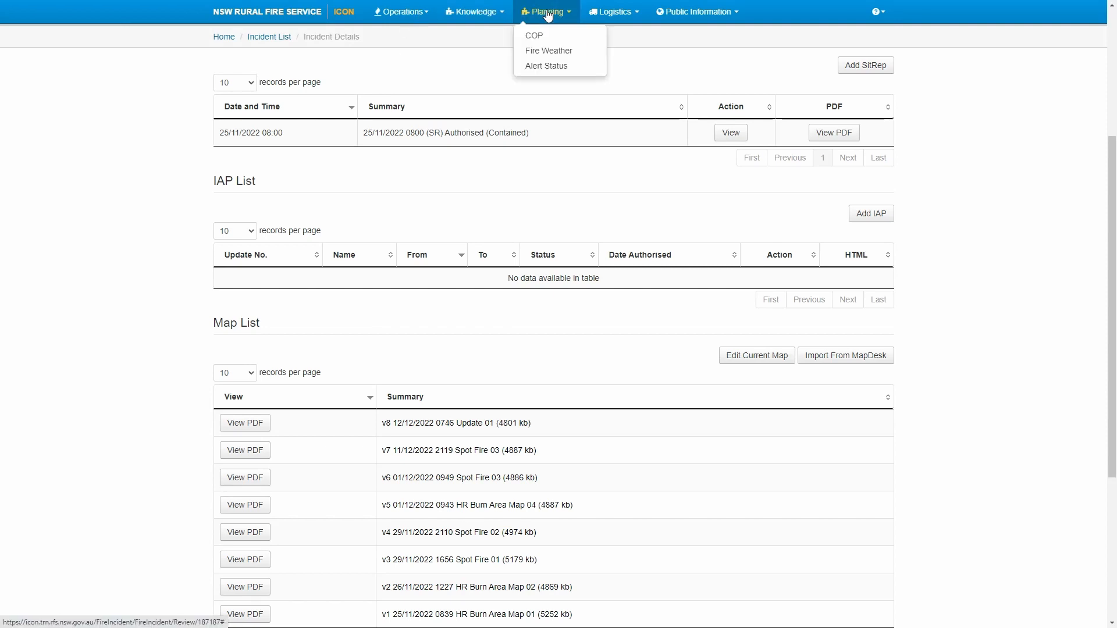
left_click(537, 34)
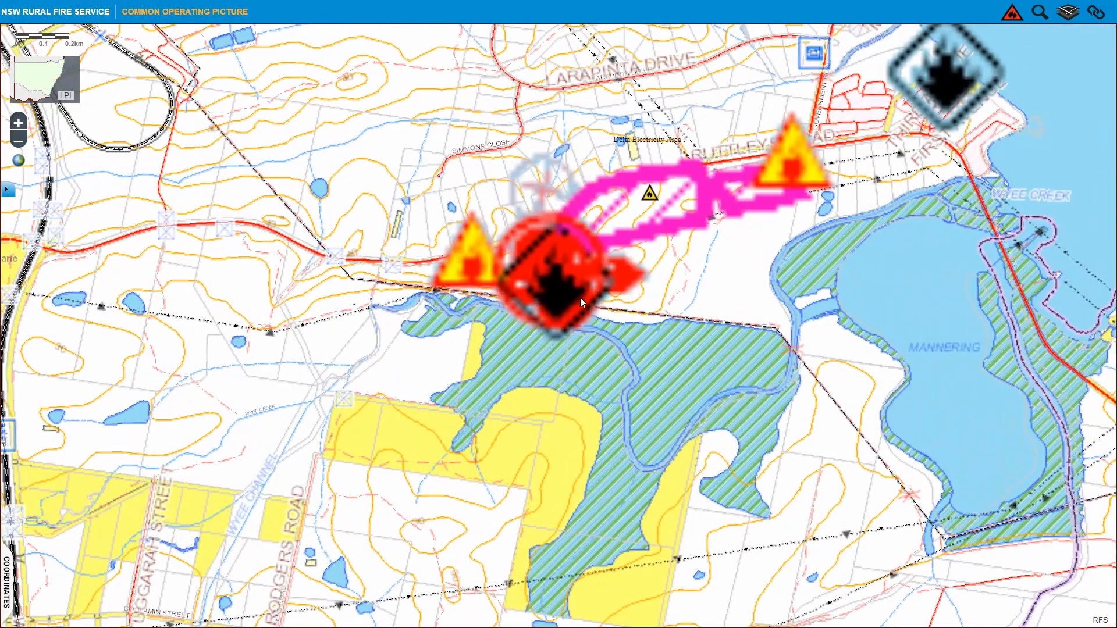